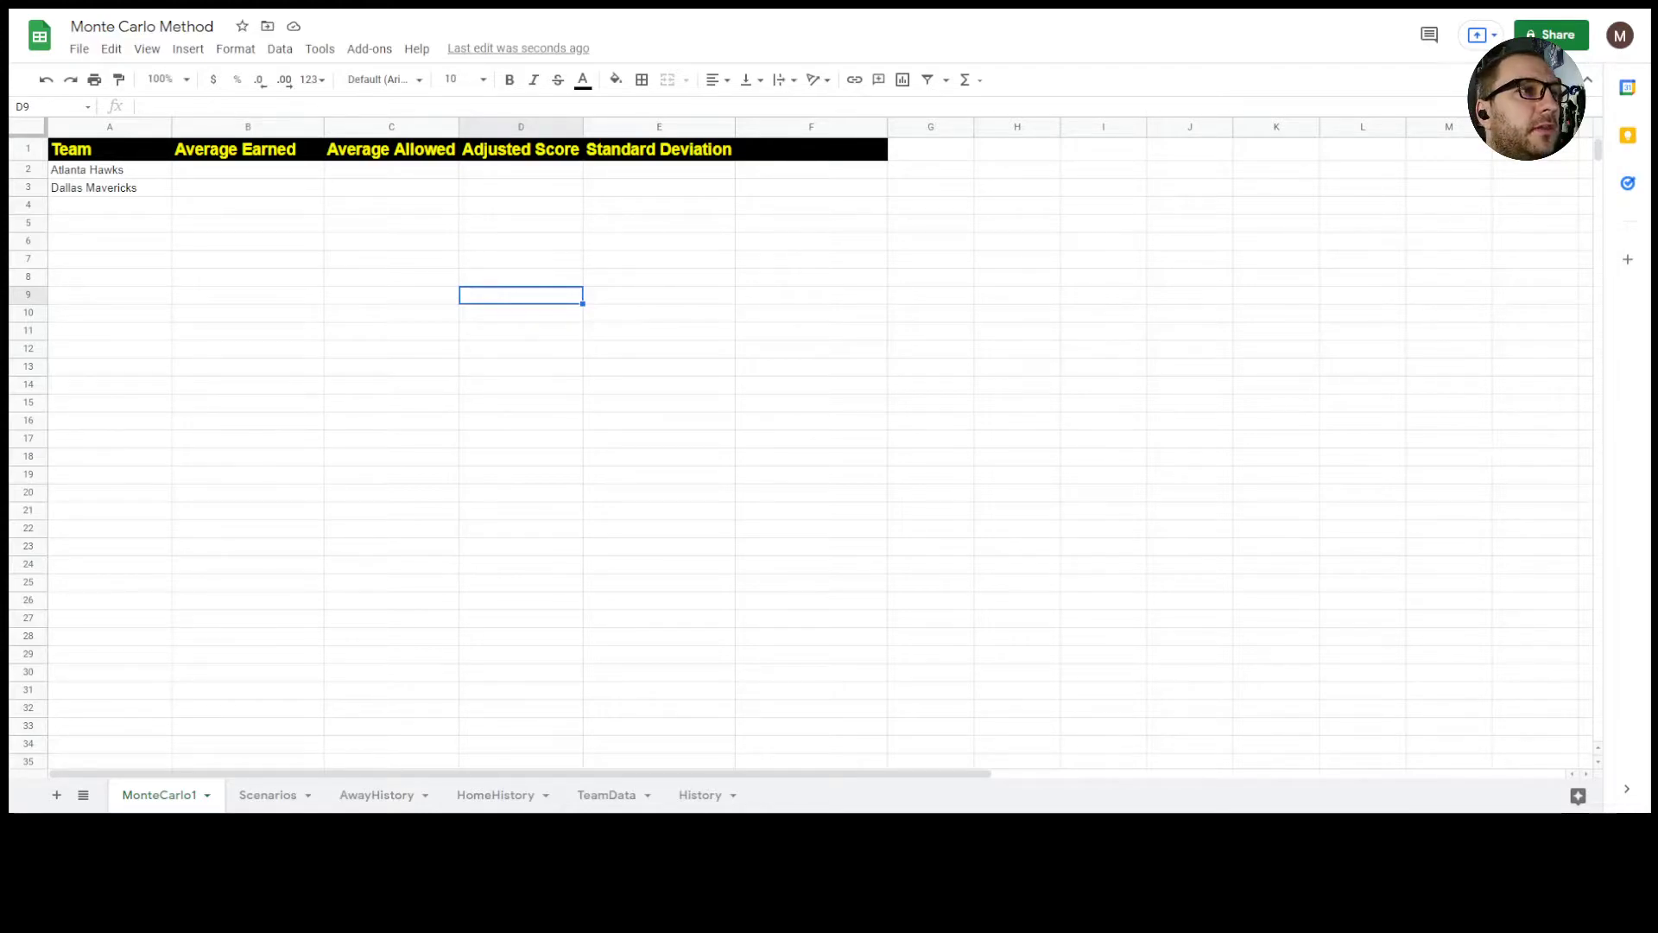
Step: Select an empty cell below the Team and Standard Deviation table on MonteCarlo1
{"action": "left_click", "coordinate": [733, 337]}
Step: Step away from the workbook to the Basketball Reference 2020-21 NBA schedule page
{"action": "left_click", "coordinate": [587, 245]}
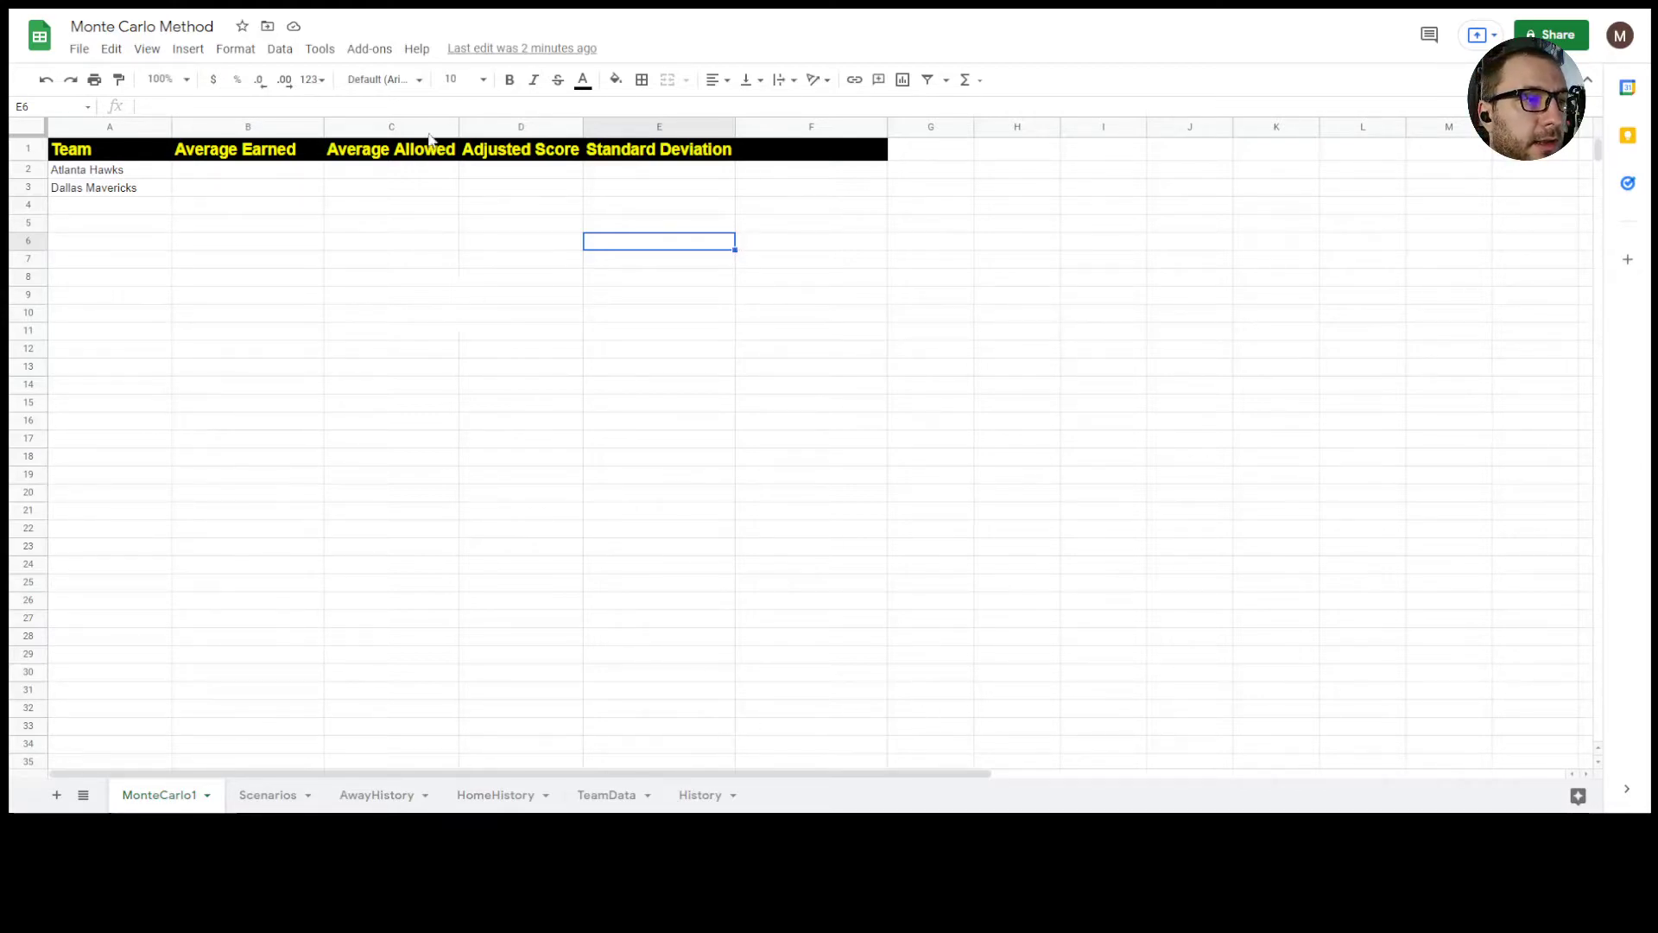
{"action": "left_click", "coordinate": [549, 261]}
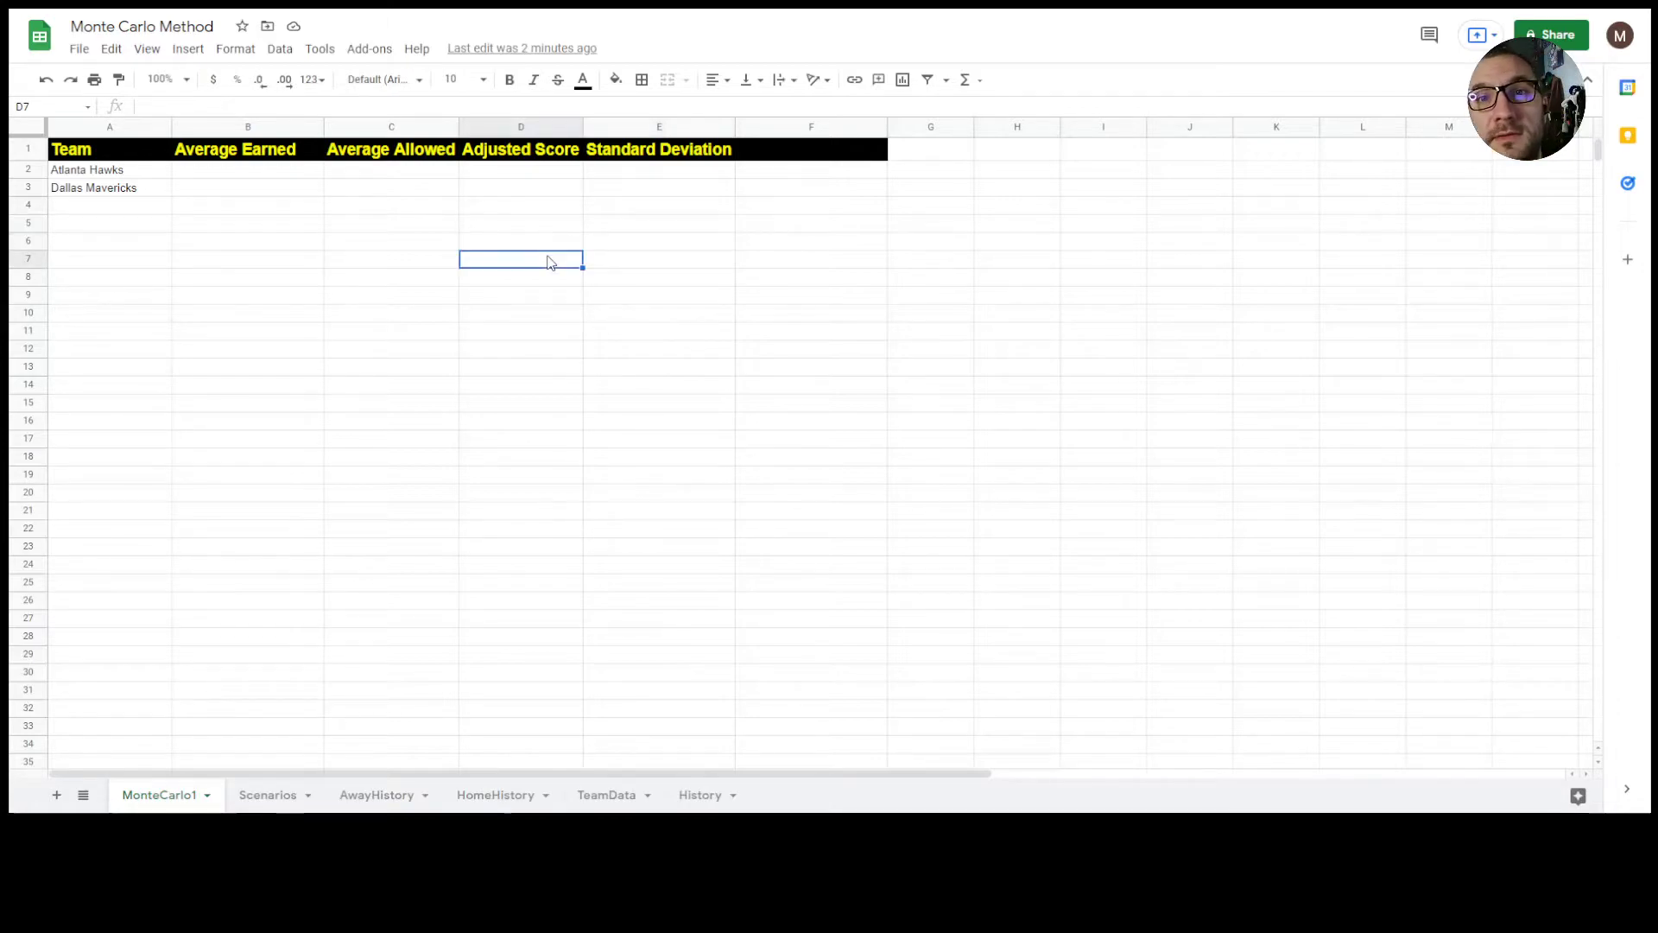
{"action": "key", "text": "ctrl+Tab"}
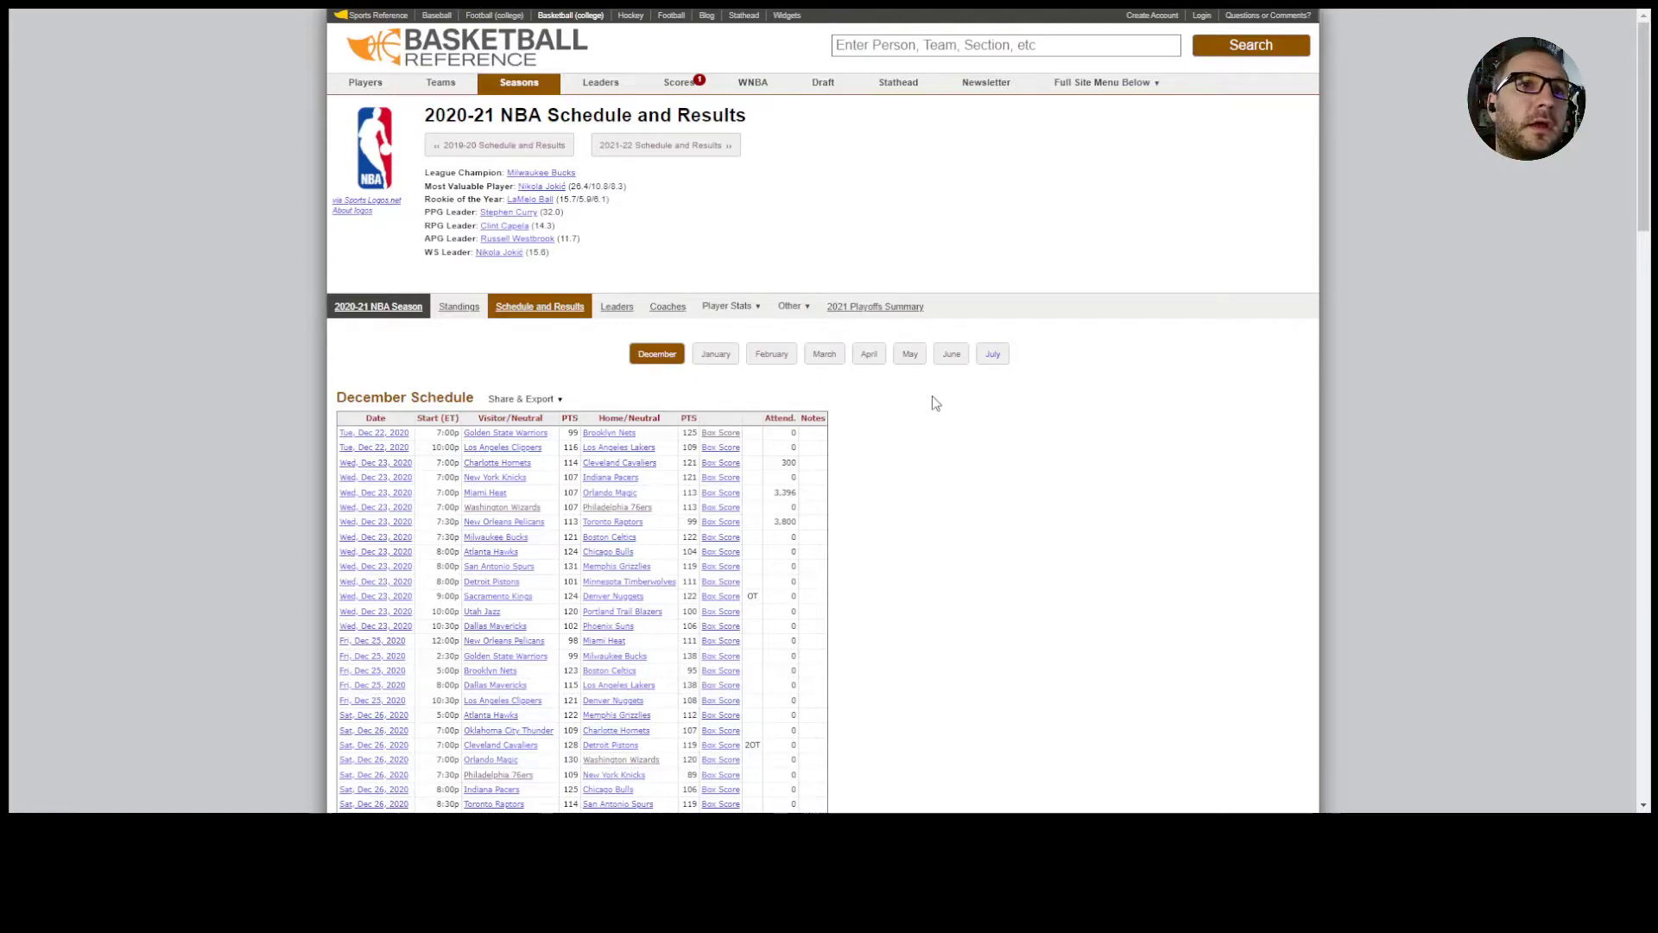
{"action": "scroll", "coordinate": [1236, 705], "scroll_direction": "down", "scroll_amount": 1}
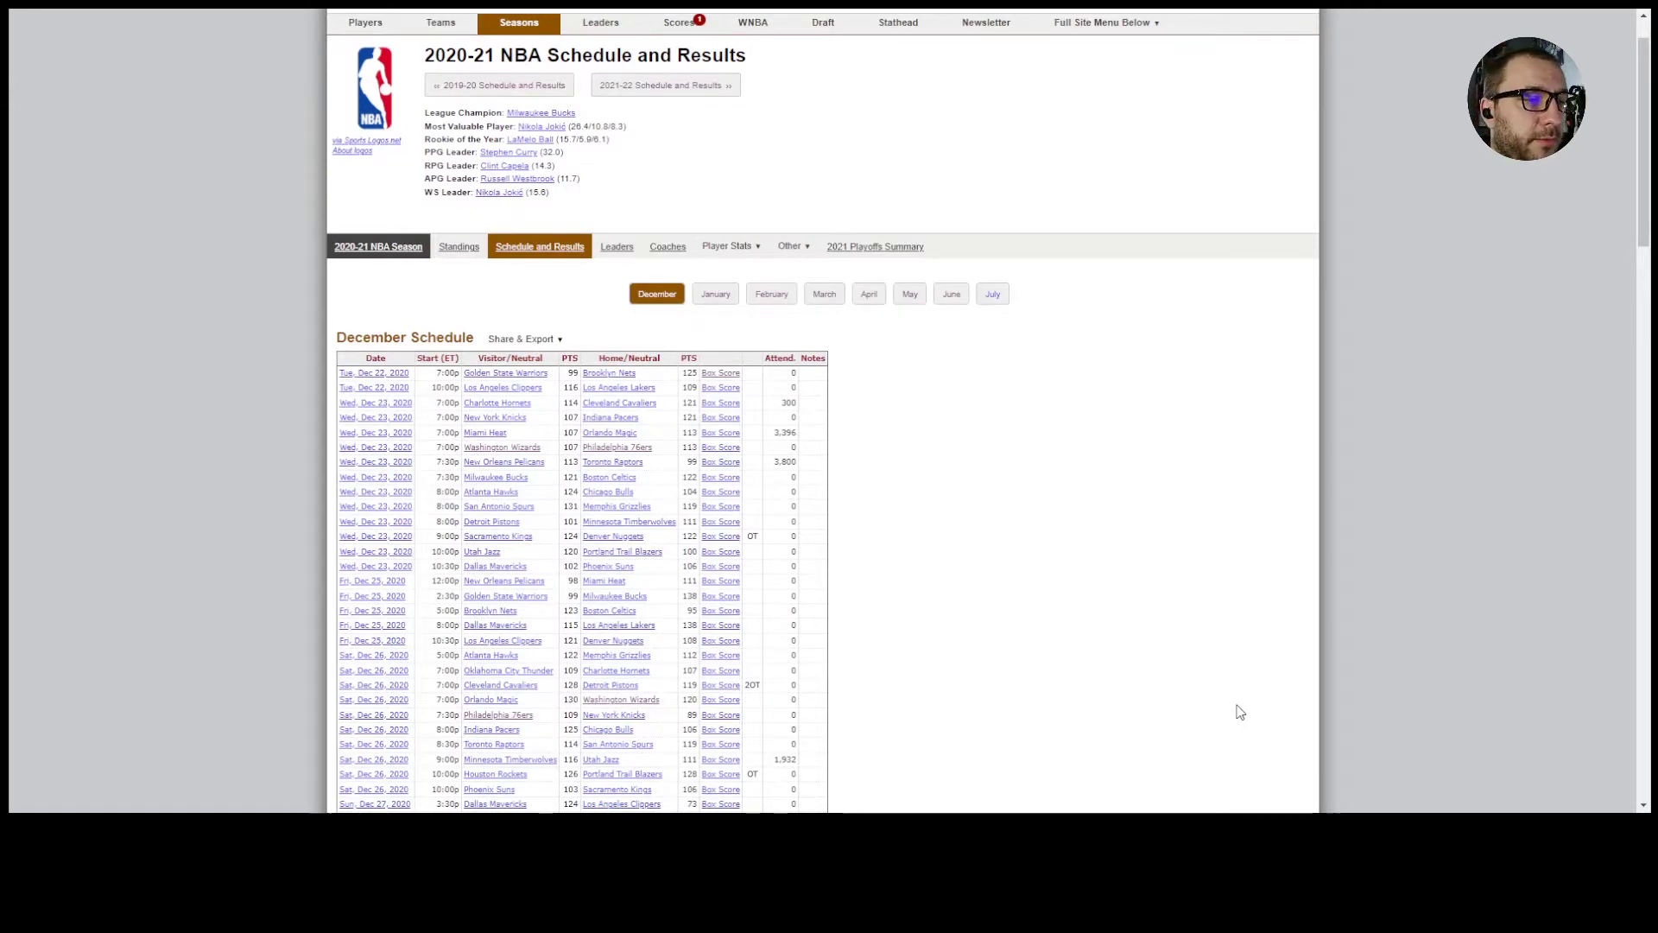
{"action": "scroll", "coordinate": [1239, 711], "scroll_direction": "down", "scroll_amount": 1}
{"action": "scroll", "coordinate": [1240, 711], "scroll_direction": "up", "scroll_amount": 2}
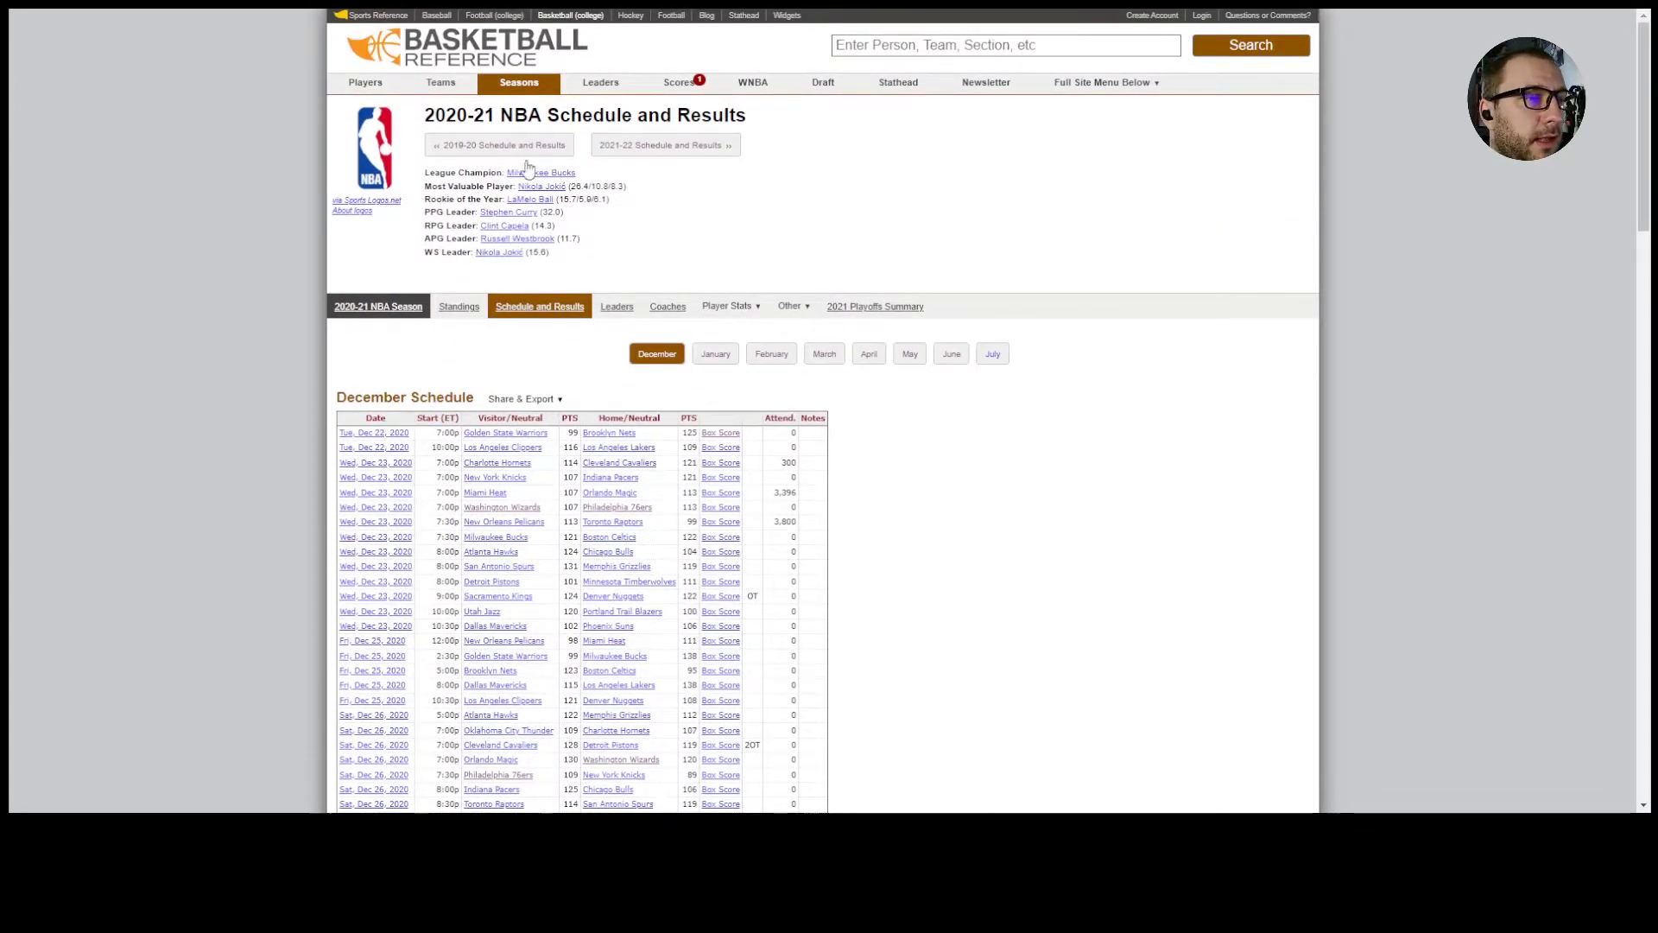
{"action": "mouse_move", "coordinate": [541, 80]}
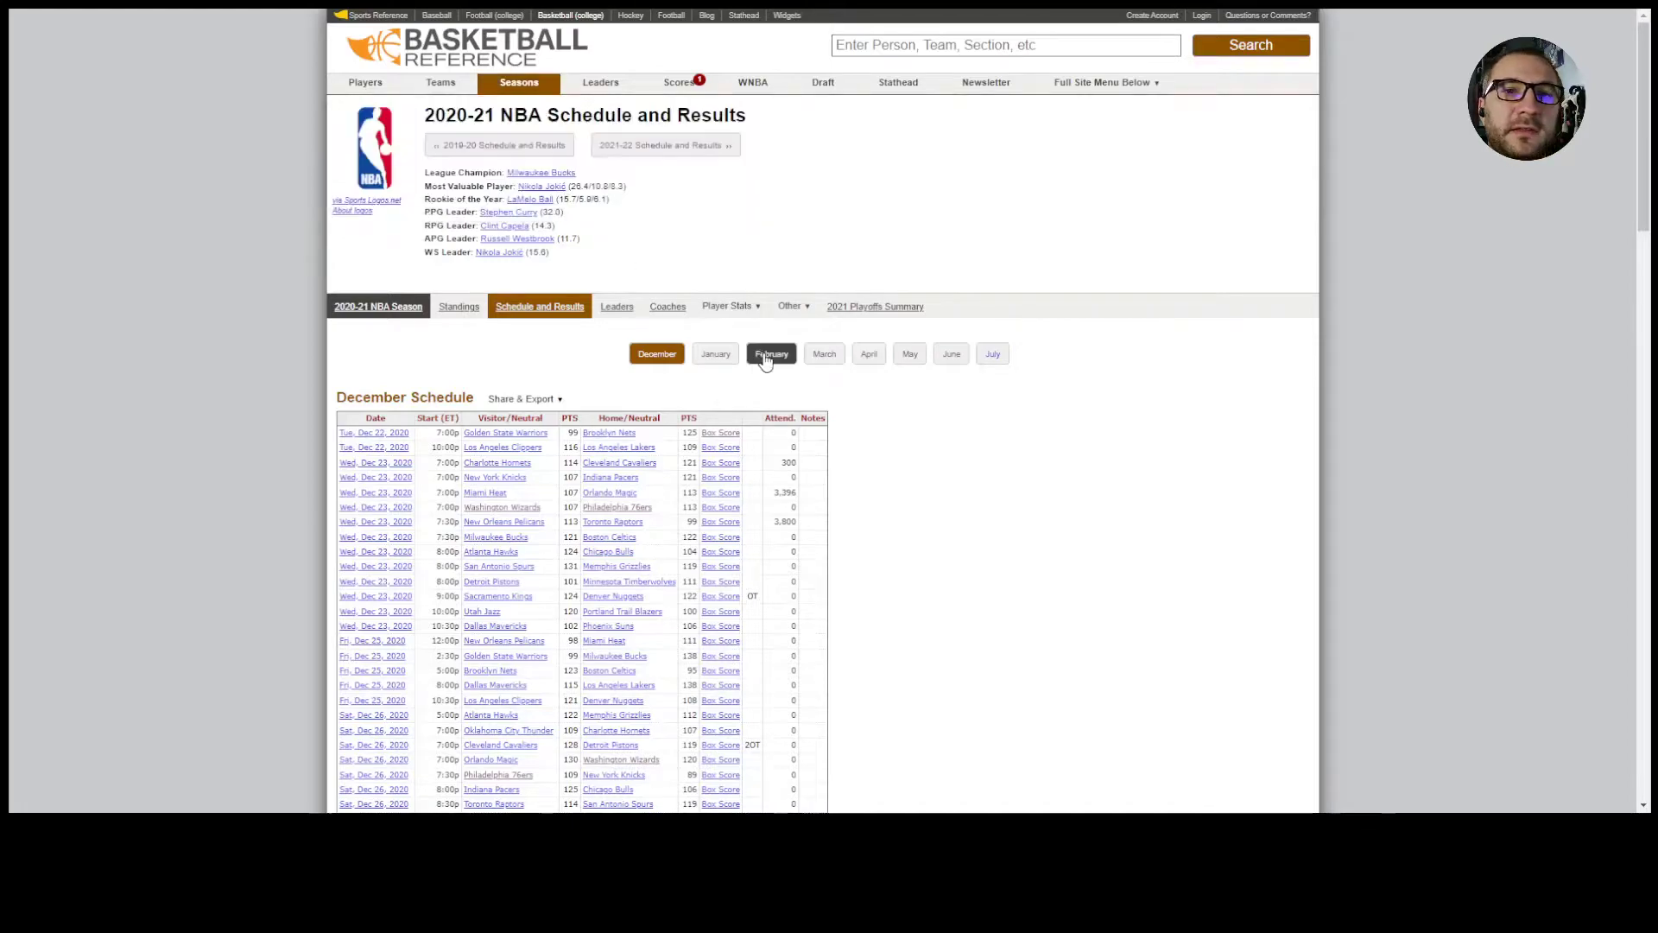
Step: Review the February 2021 schedule on Basketball Reference, then return to the Monte Carlo workbook
{"action": "scroll", "coordinate": [1036, 620], "scroll_direction": "down", "scroll_amount": 1}
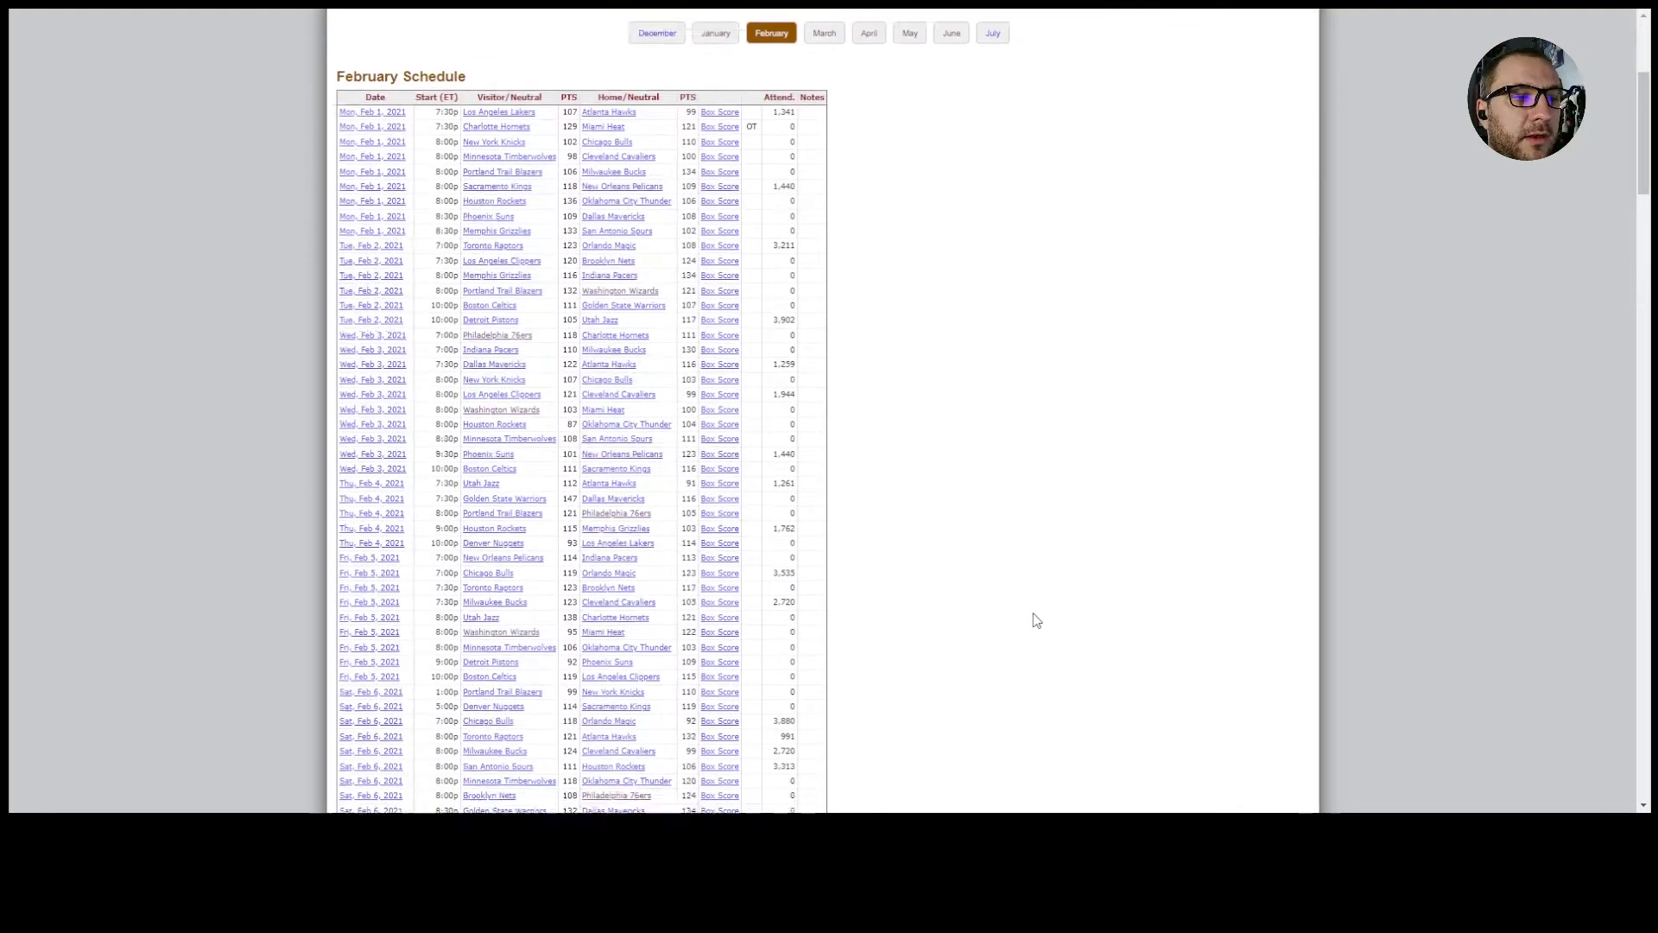
{"action": "scroll", "coordinate": [1037, 620], "scroll_direction": "down", "scroll_amount": 1}
{"action": "key", "text": "ctrl+a"}
{"action": "scroll", "coordinate": [699, 79], "scroll_direction": "up", "scroll_amount": 4}
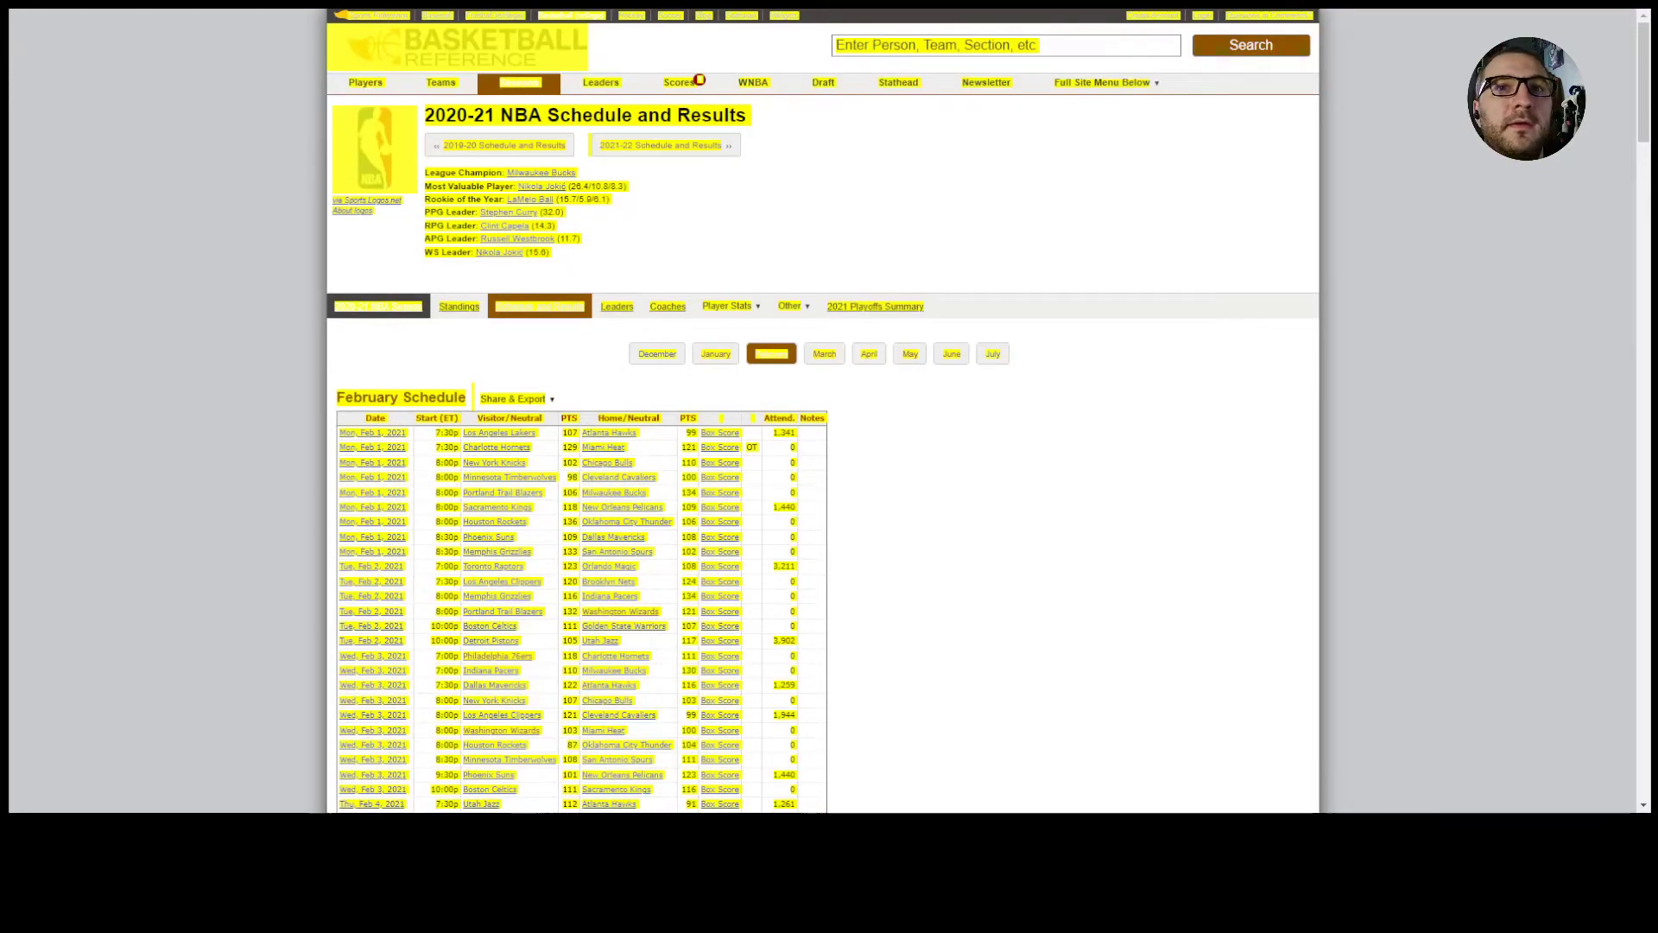
{"action": "left_click", "coordinate": [1054, 247]}
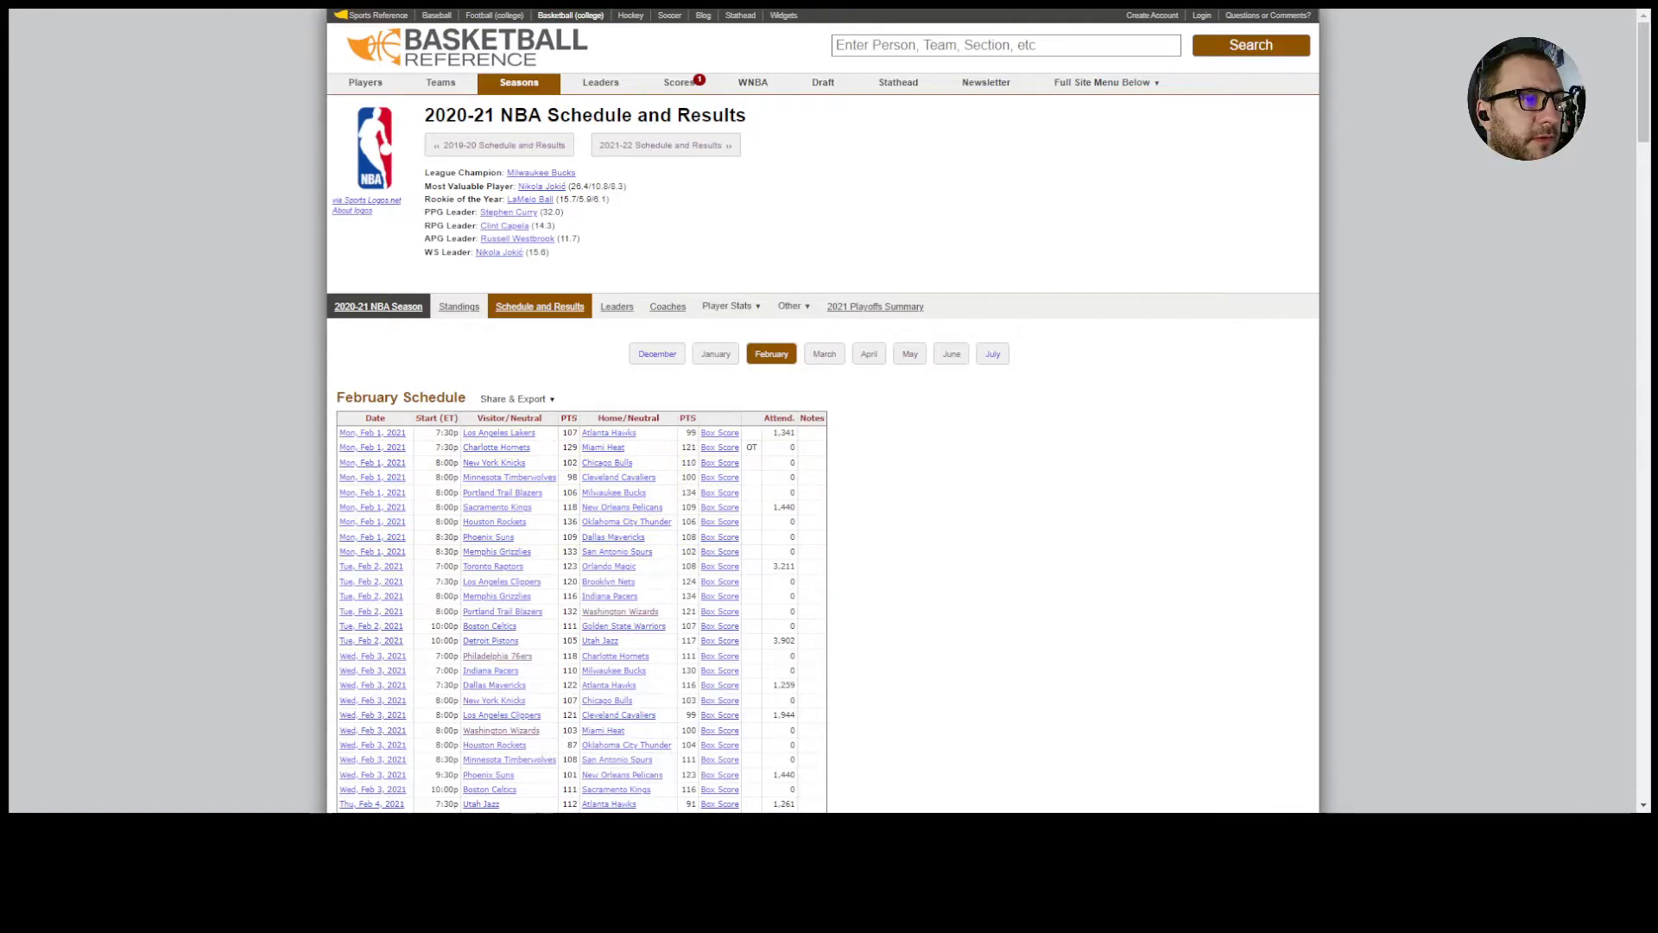
{"action": "key", "text": "ctrl+Tab"}
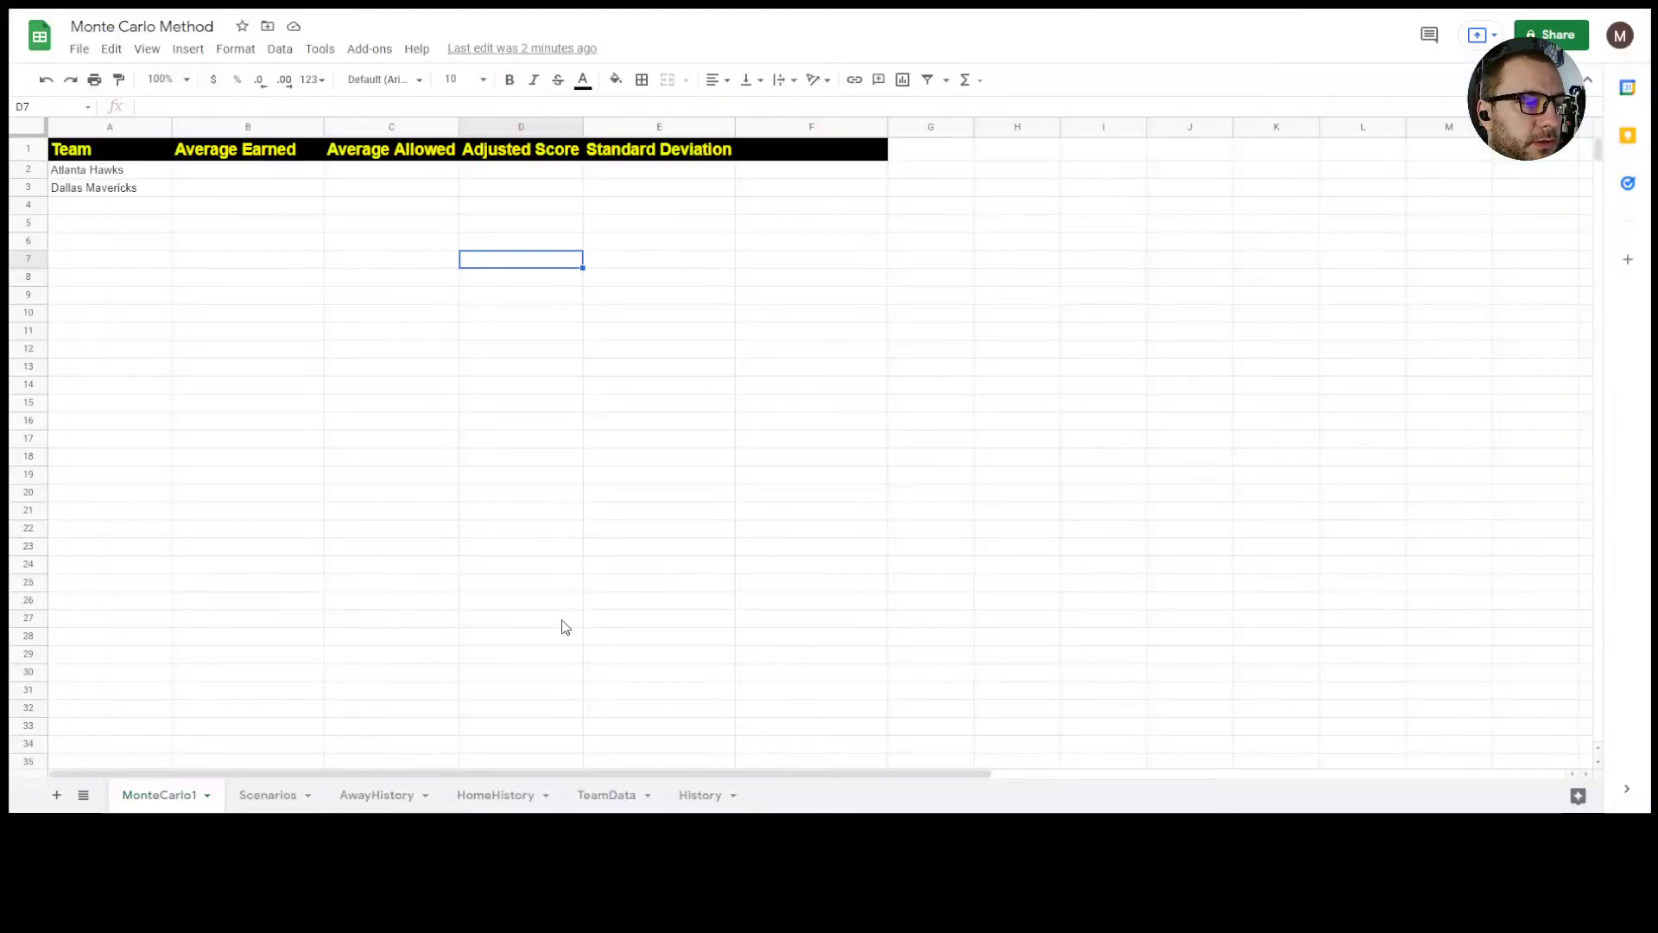
Step: Check the History sheet's Home Pts and Home Team columns end to end, then view AwayHistory
{"action": "left_click", "coordinate": [691, 803]}
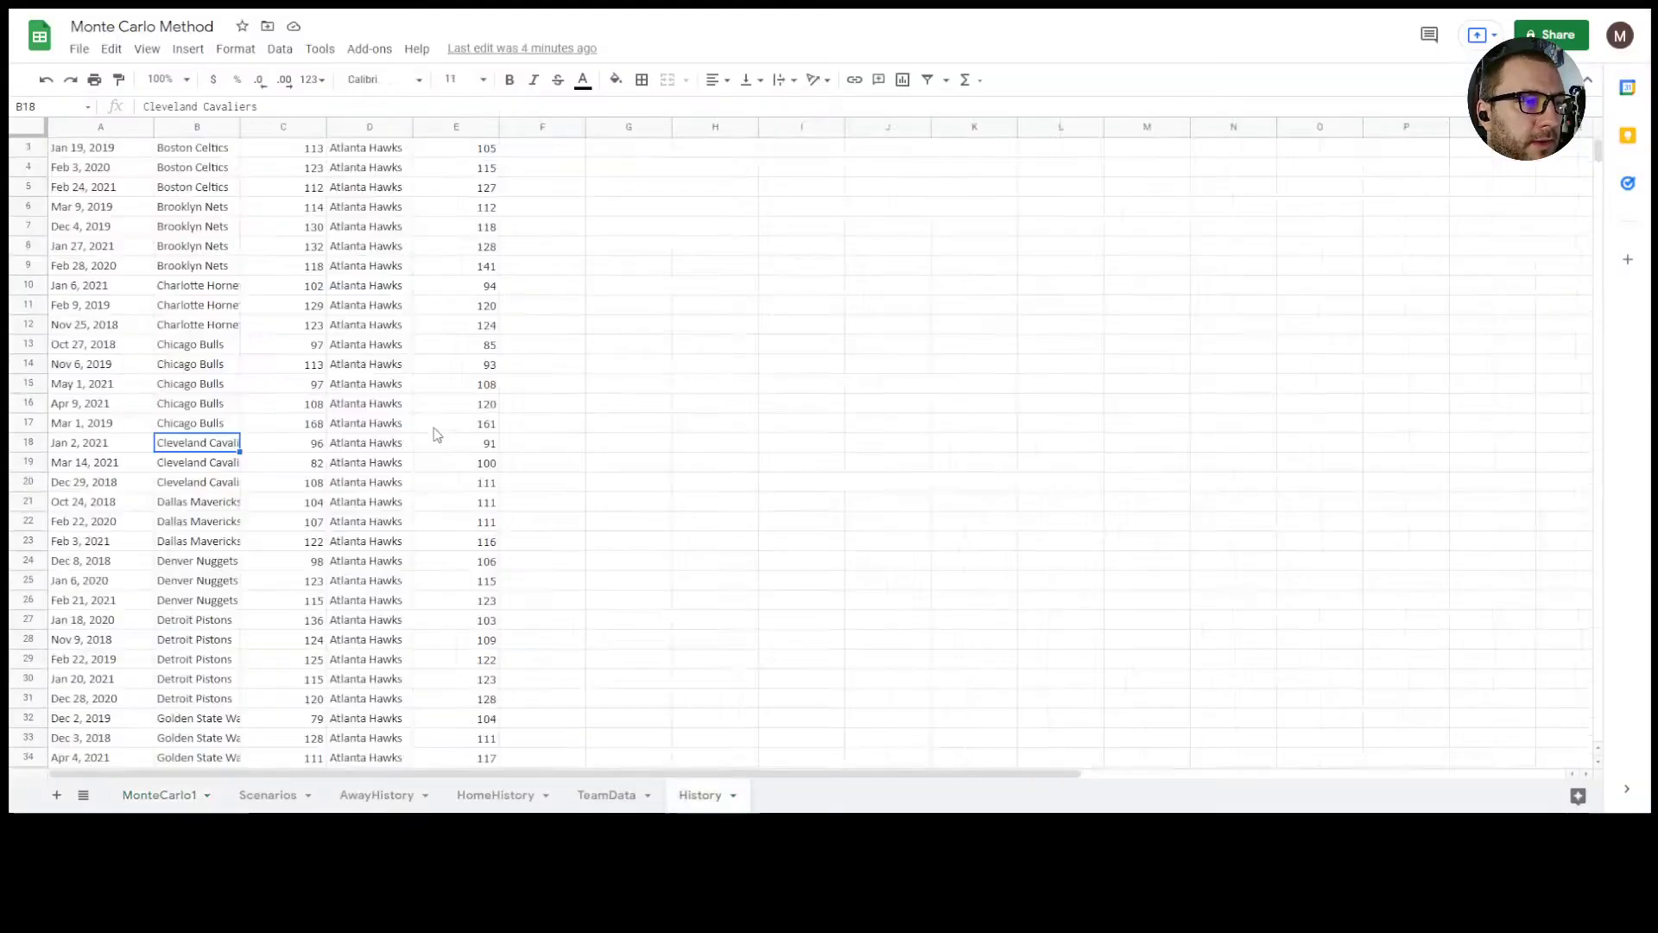
{"action": "left_click", "coordinate": [479, 446]}
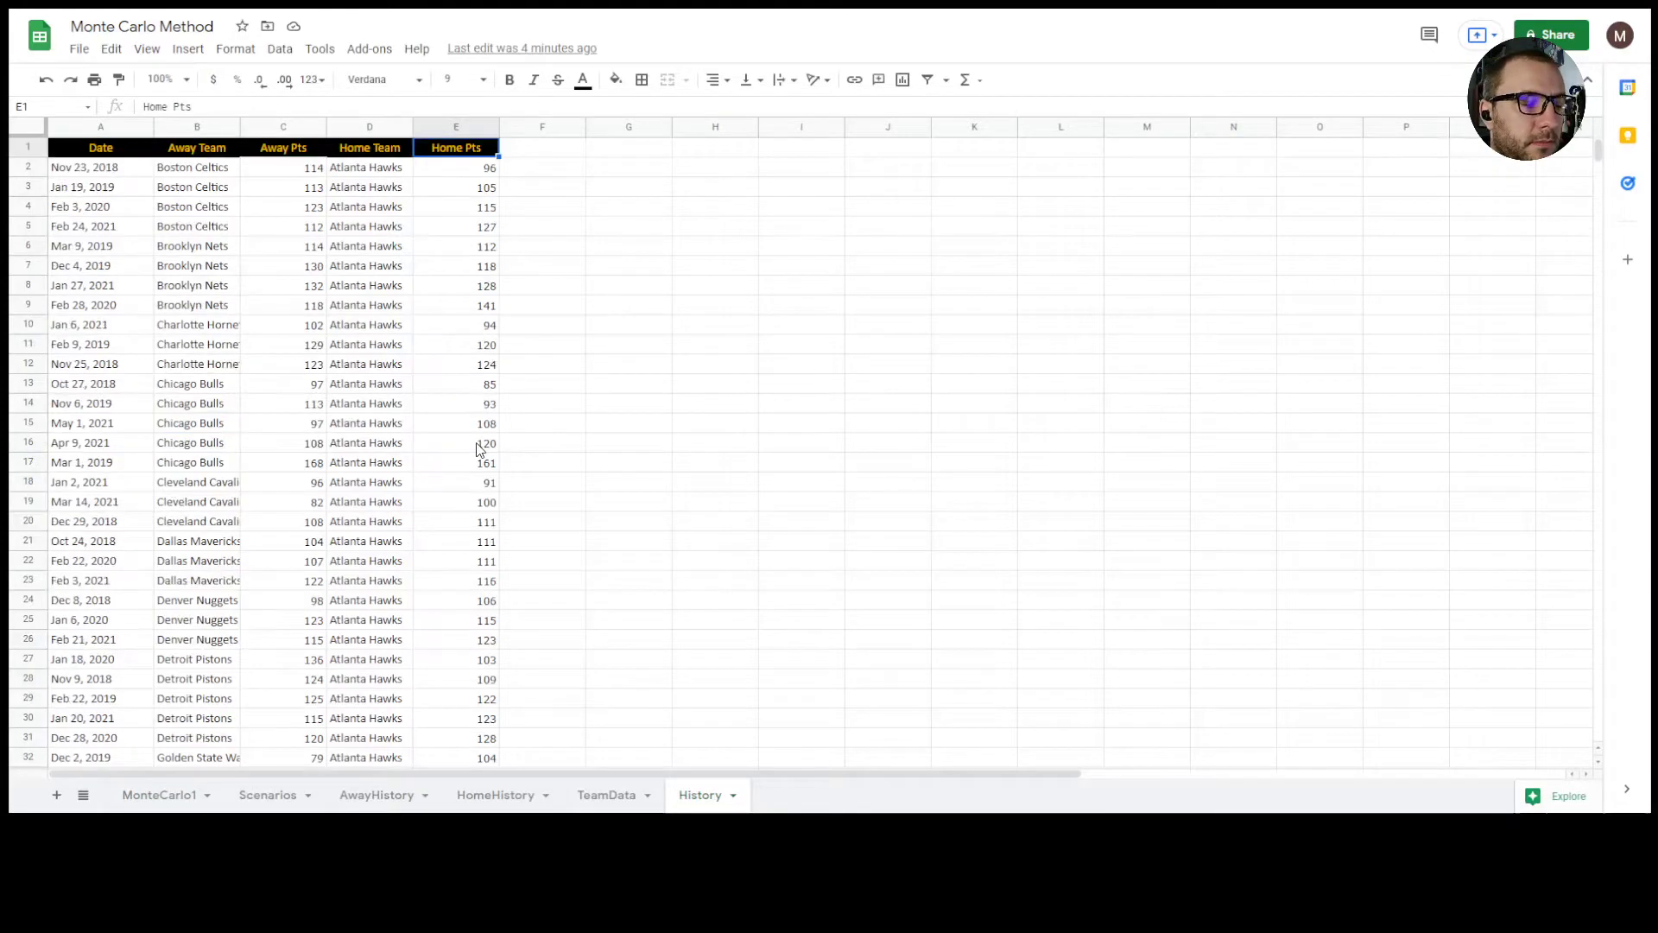
{"action": "key", "text": "ctrl+Up"}
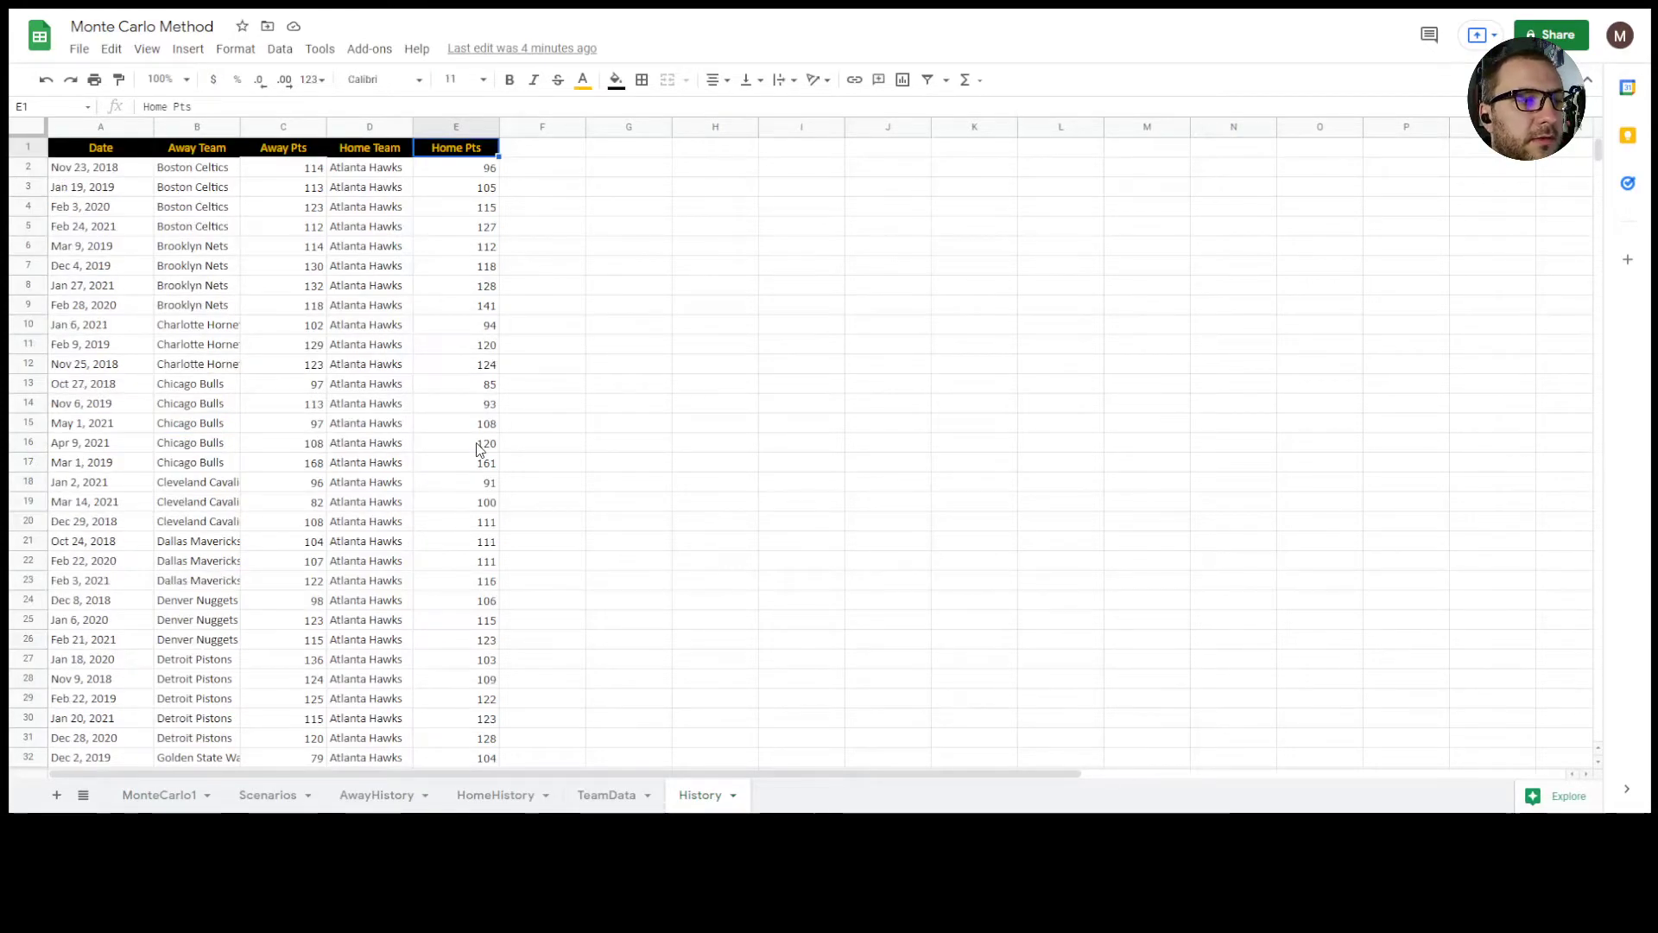
{"action": "key", "text": "Left"}
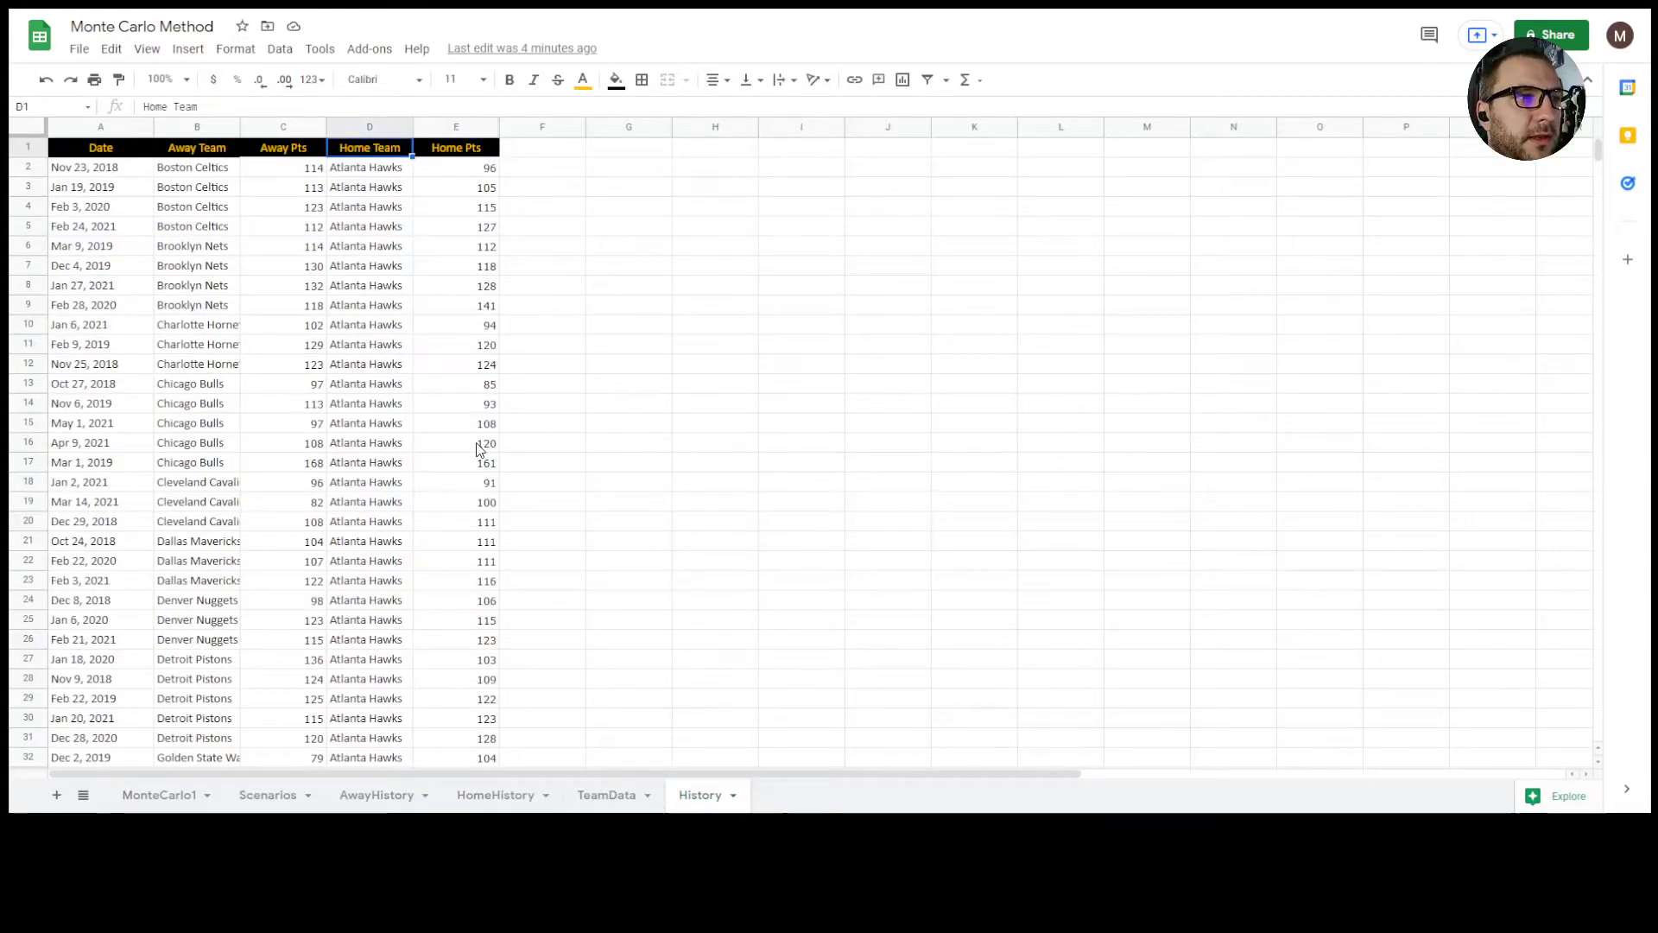
{"action": "key", "text": "ctrl+Down"}
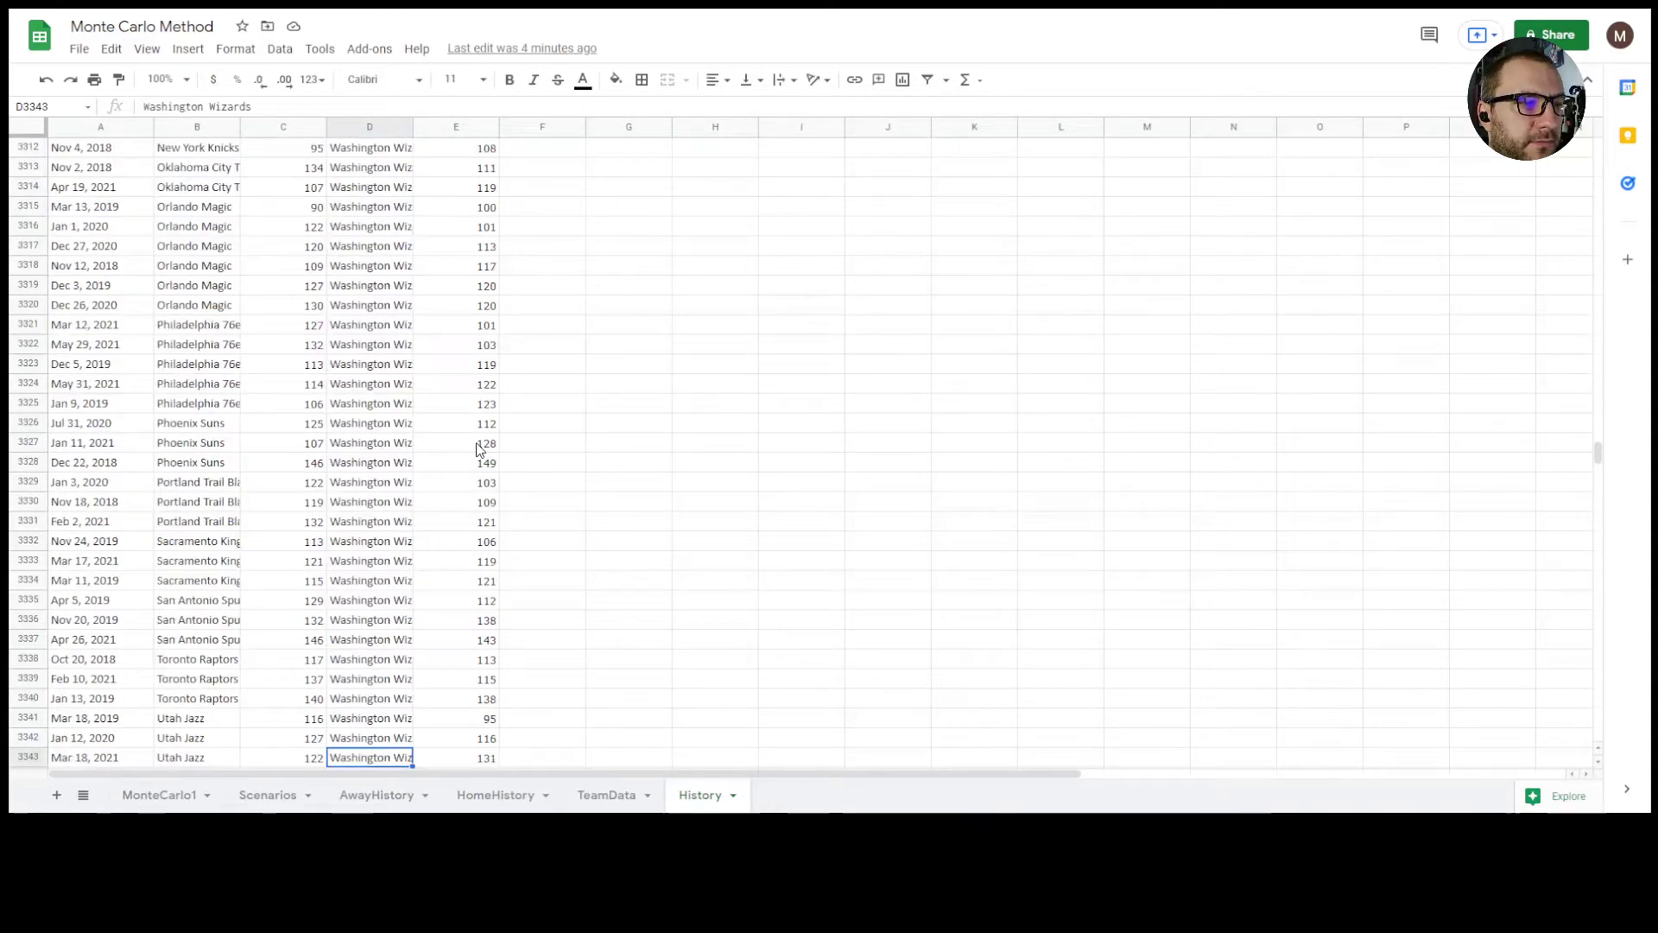
{"action": "key", "text": "ctrl+Up"}
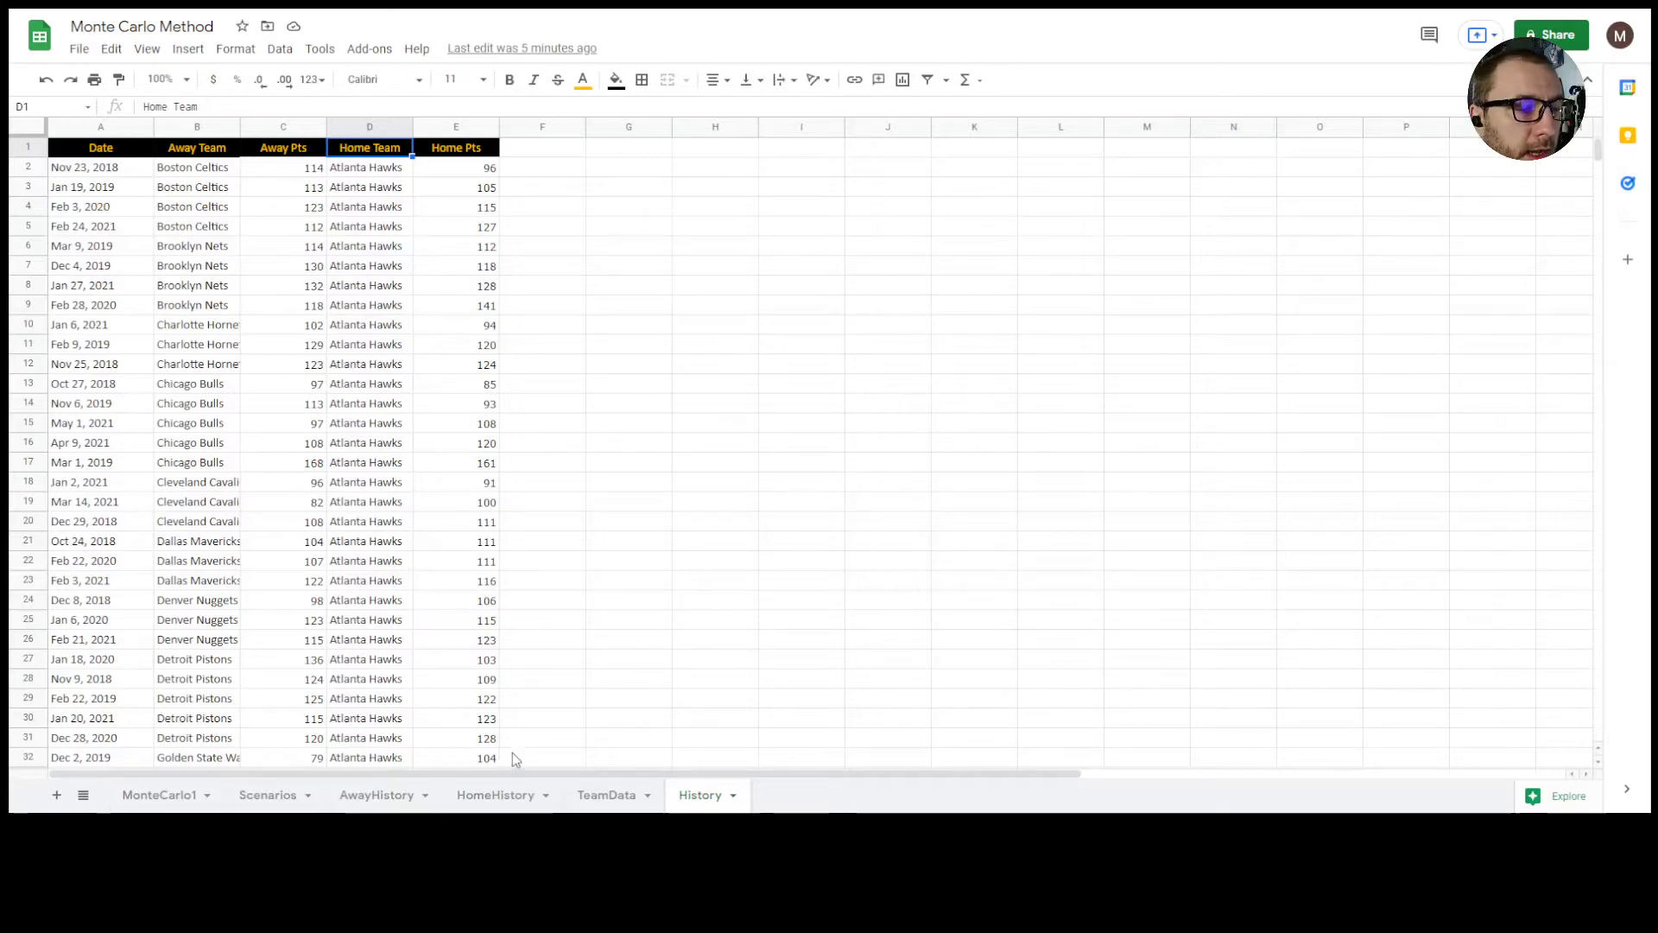
{"action": "left_click", "coordinate": [383, 795]}
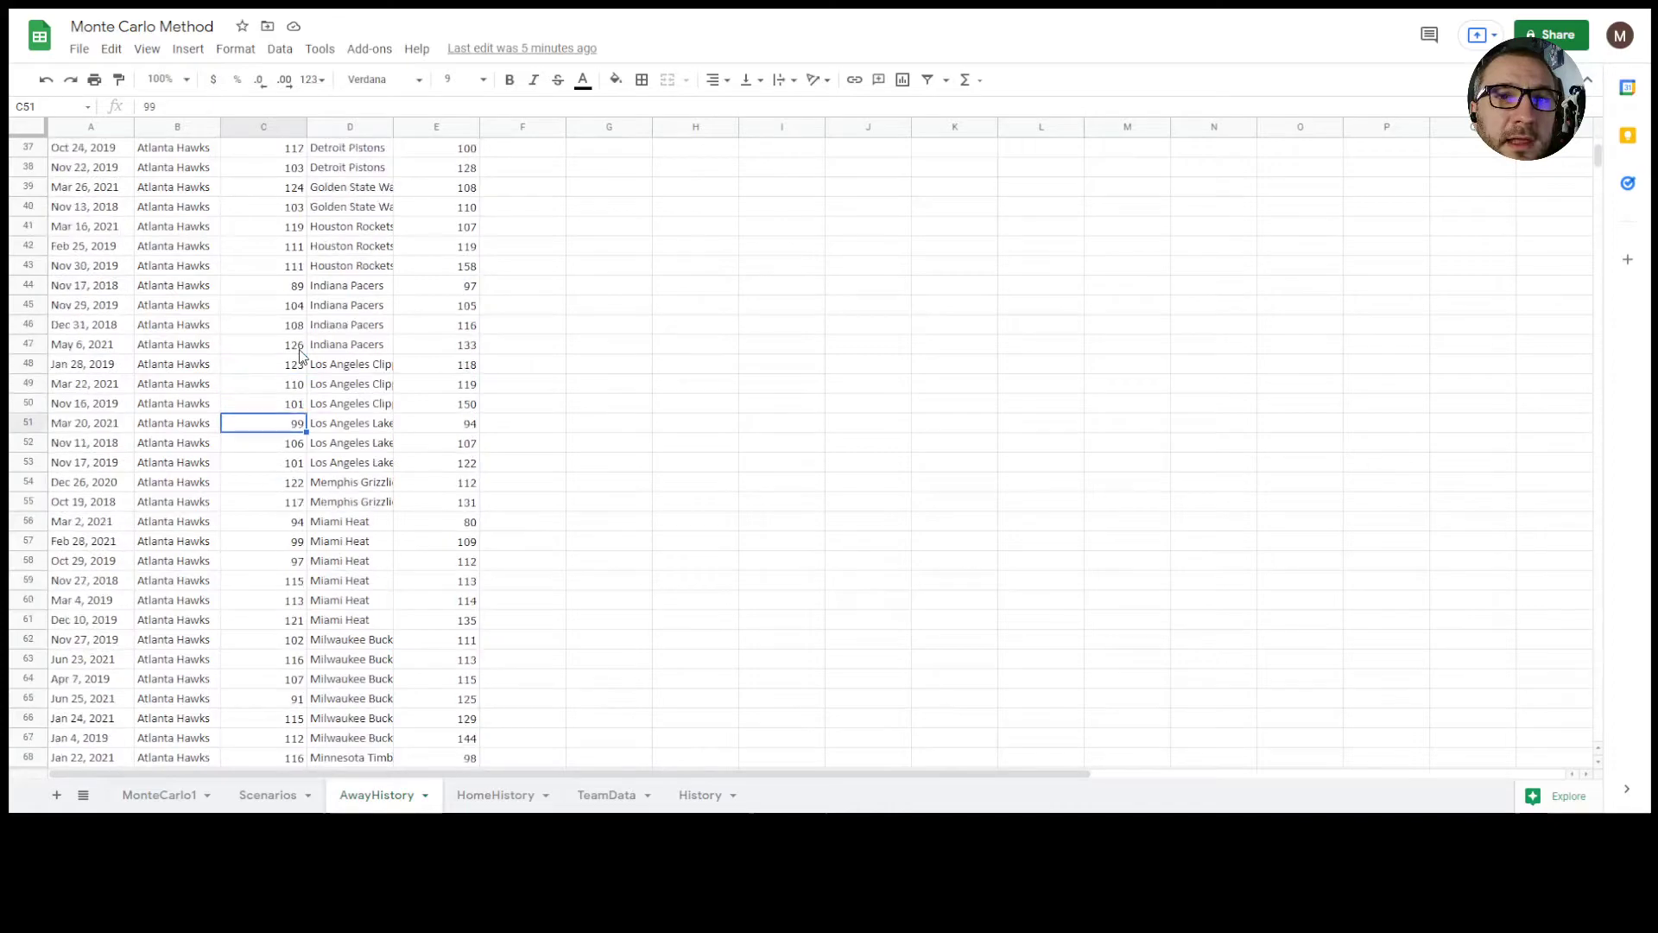
Step: Scroll through the AwayHistory sheet of Atlanta Hawks away games
{"action": "scroll", "coordinate": [299, 354], "scroll_direction": "up", "scroll_amount": 12}
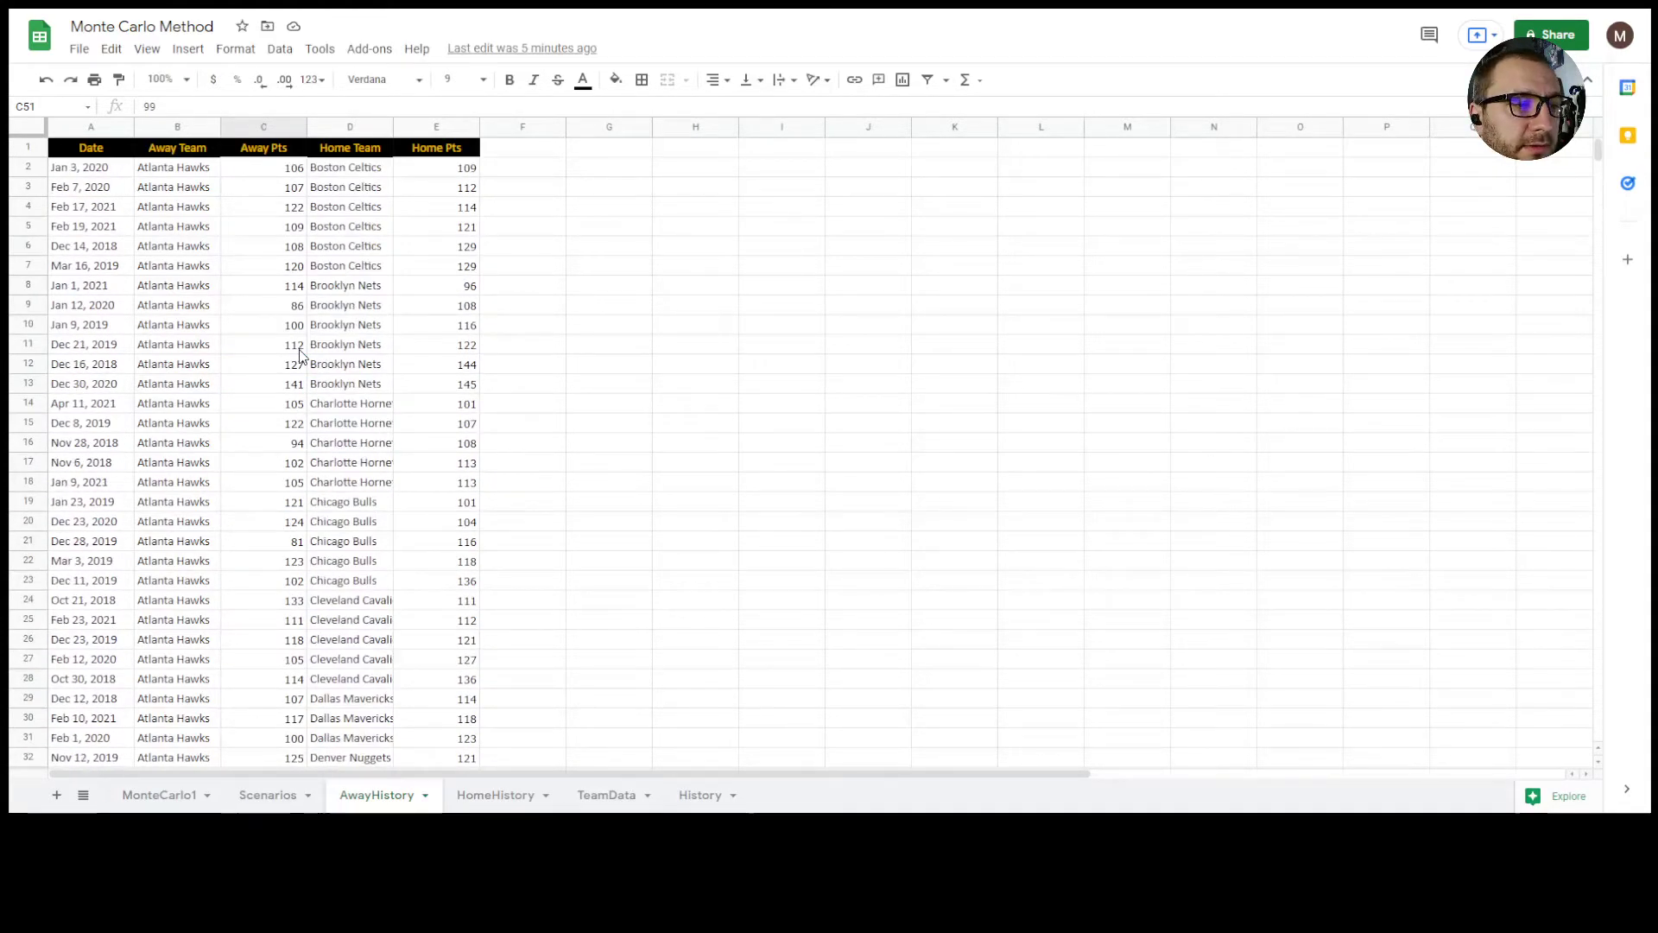
{"action": "scroll", "coordinate": [467, 623], "scroll_direction": "down", "scroll_amount": 9}
{"action": "scroll", "coordinate": [467, 624], "scroll_direction": "right", "scroll_amount": 5}
{"action": "scroll", "coordinate": [467, 624], "scroll_direction": "down", "scroll_amount": 2}
{"action": "left_click", "coordinate": [459, 664]}
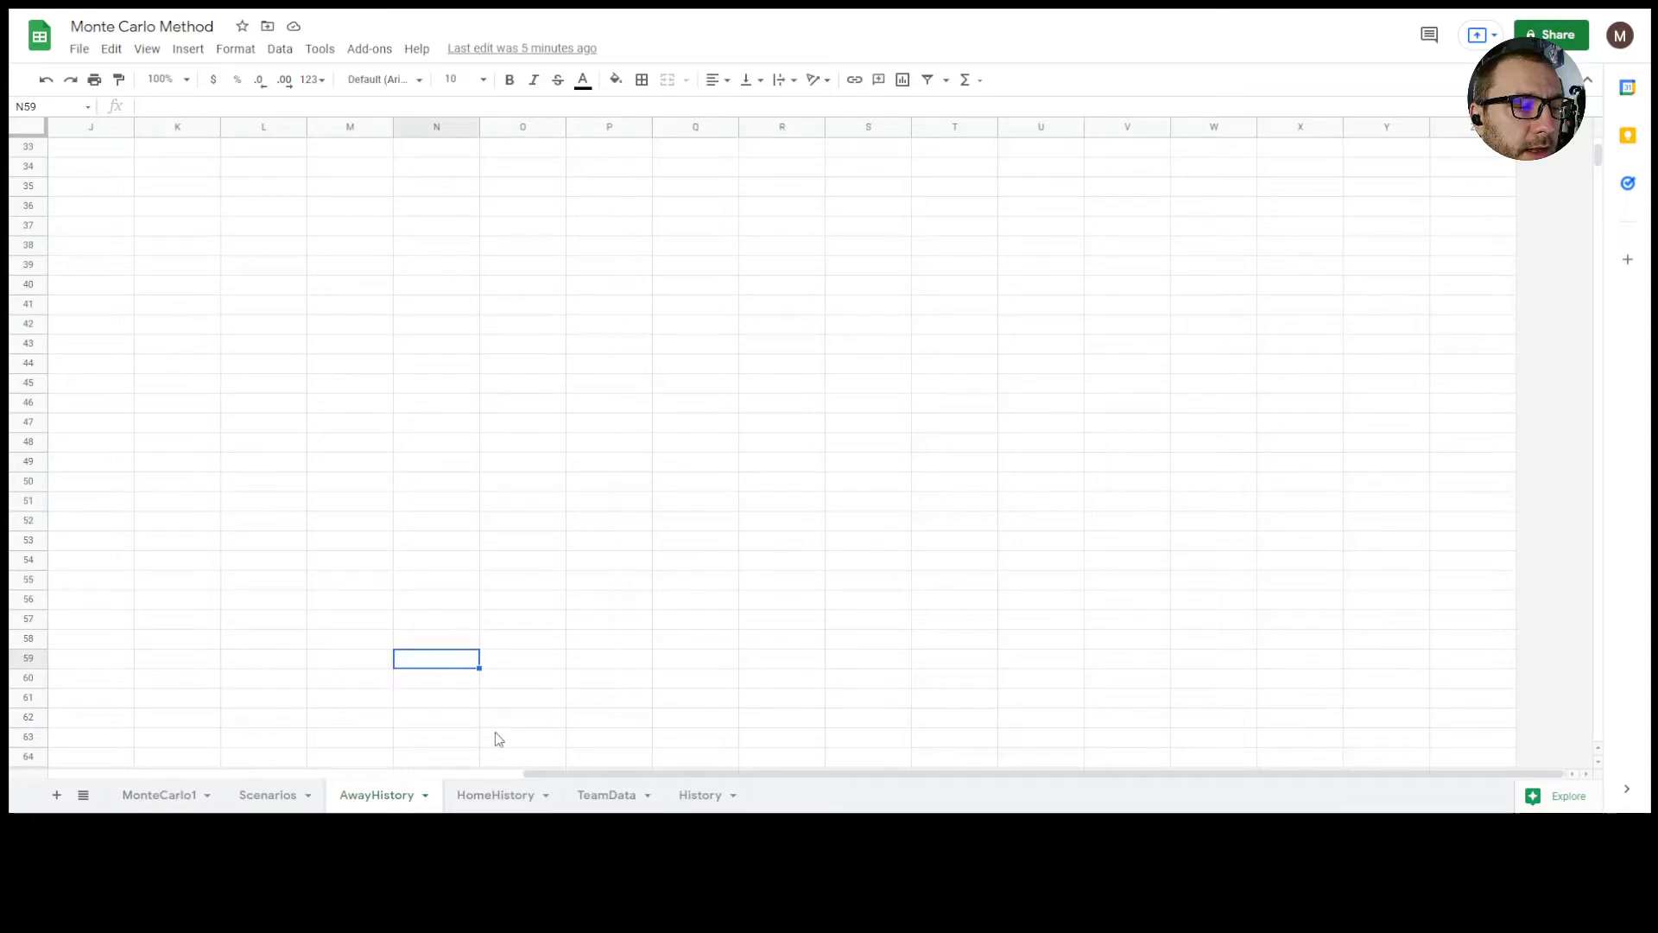
Step: Review the HomeHistory sheet, then bring up the TeamData sheet of PAE, PAA, PHE, PHA averages
{"action": "left_click", "coordinate": [479, 788]}
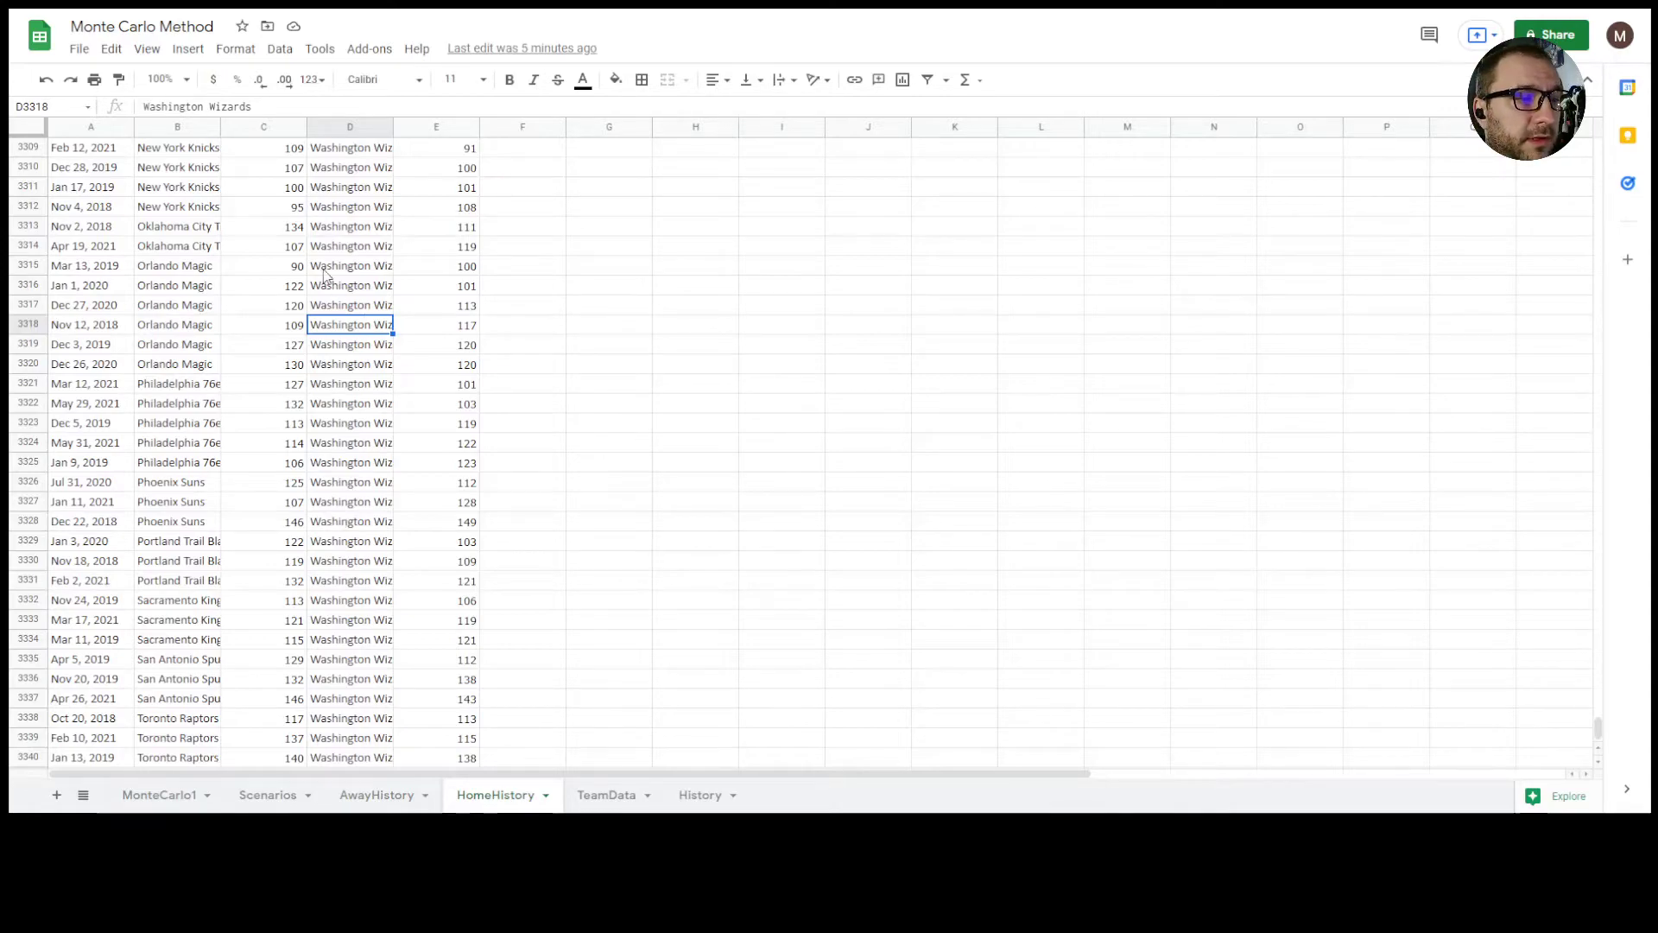
{"action": "scroll", "coordinate": [326, 275], "scroll_direction": "up", "scroll_amount": 1}
{"action": "scroll", "coordinate": [326, 274], "scroll_direction": "up", "scroll_amount": 10}
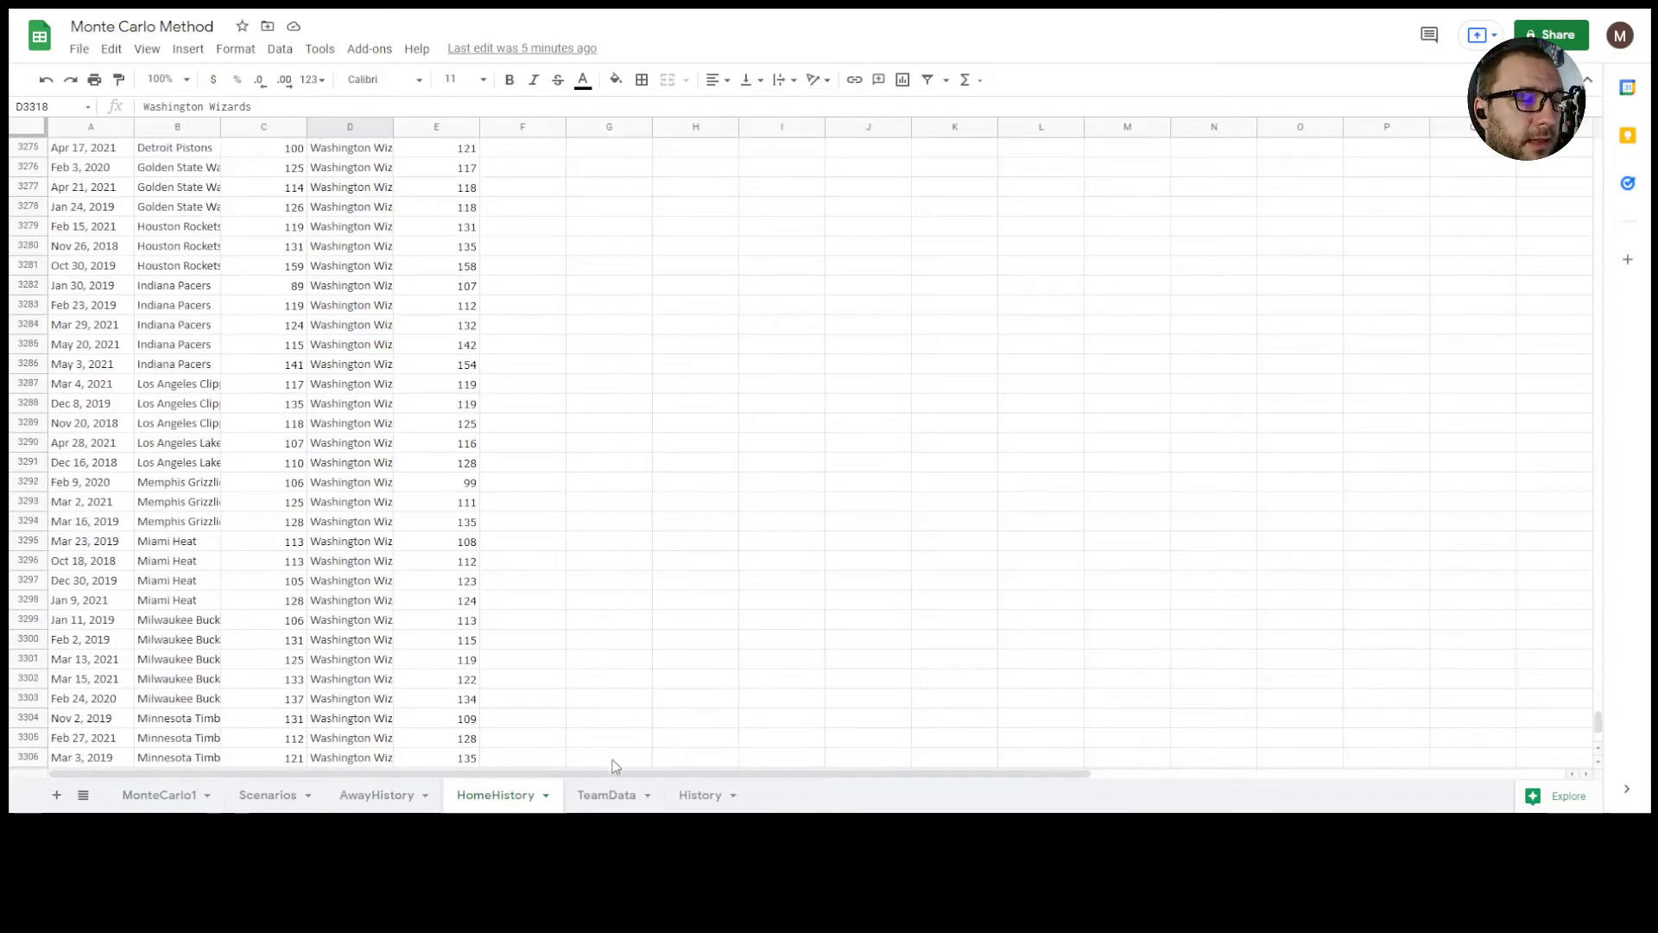
{"action": "left_click", "coordinate": [599, 794]}
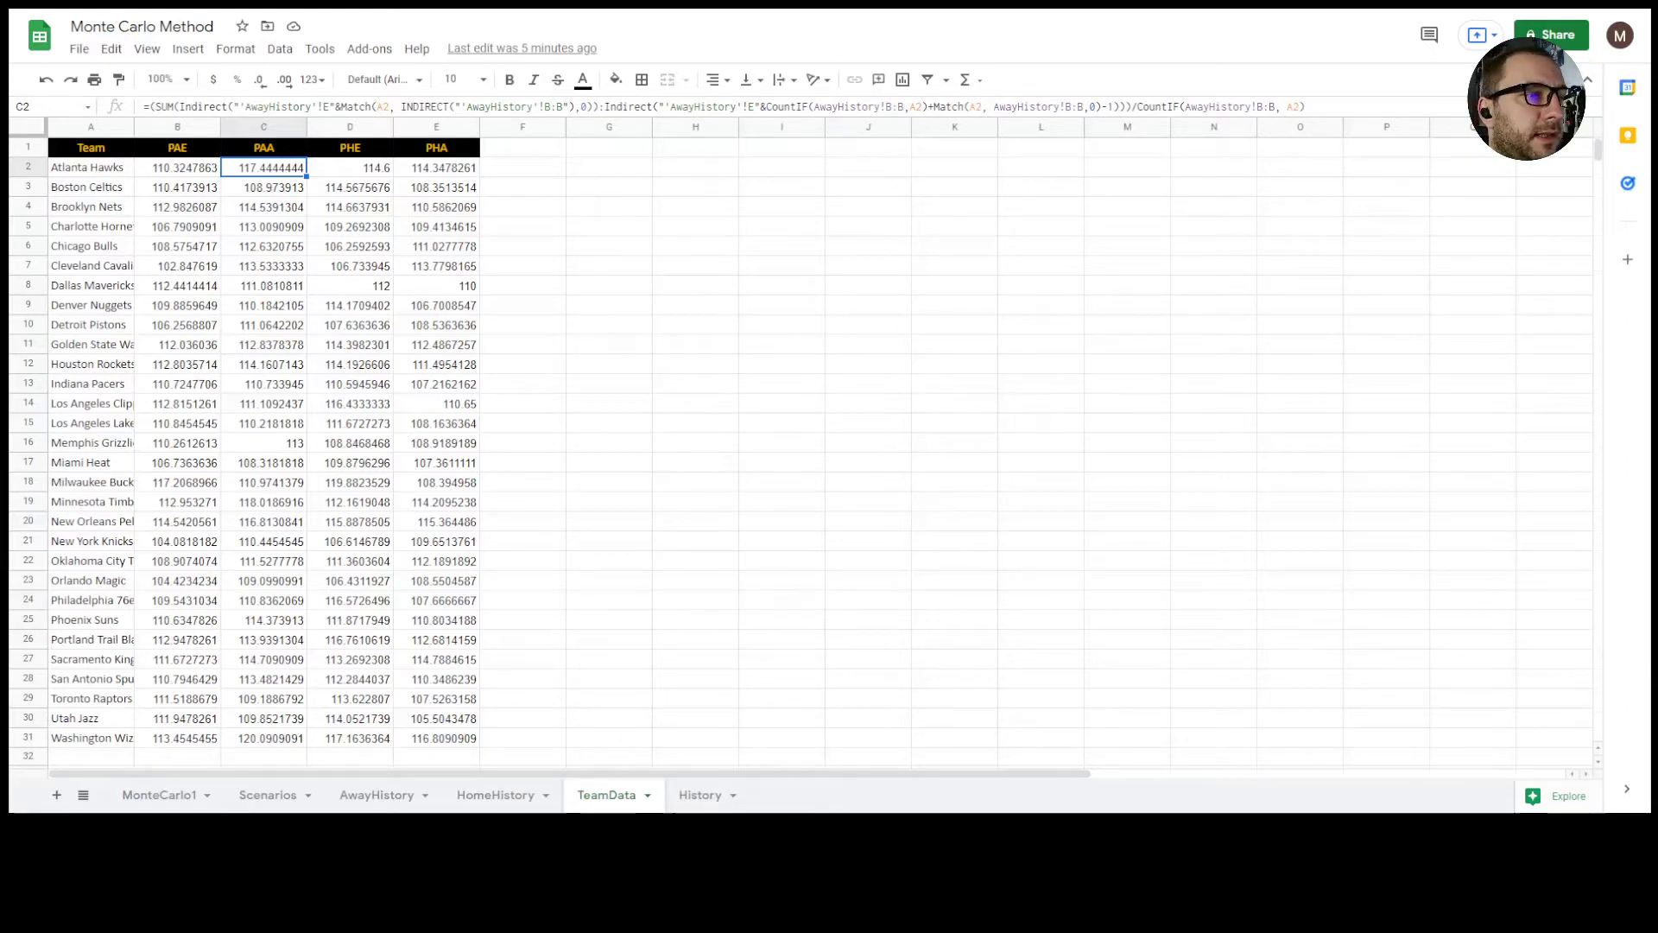
{"action": "left_click", "coordinate": [88, 154]}
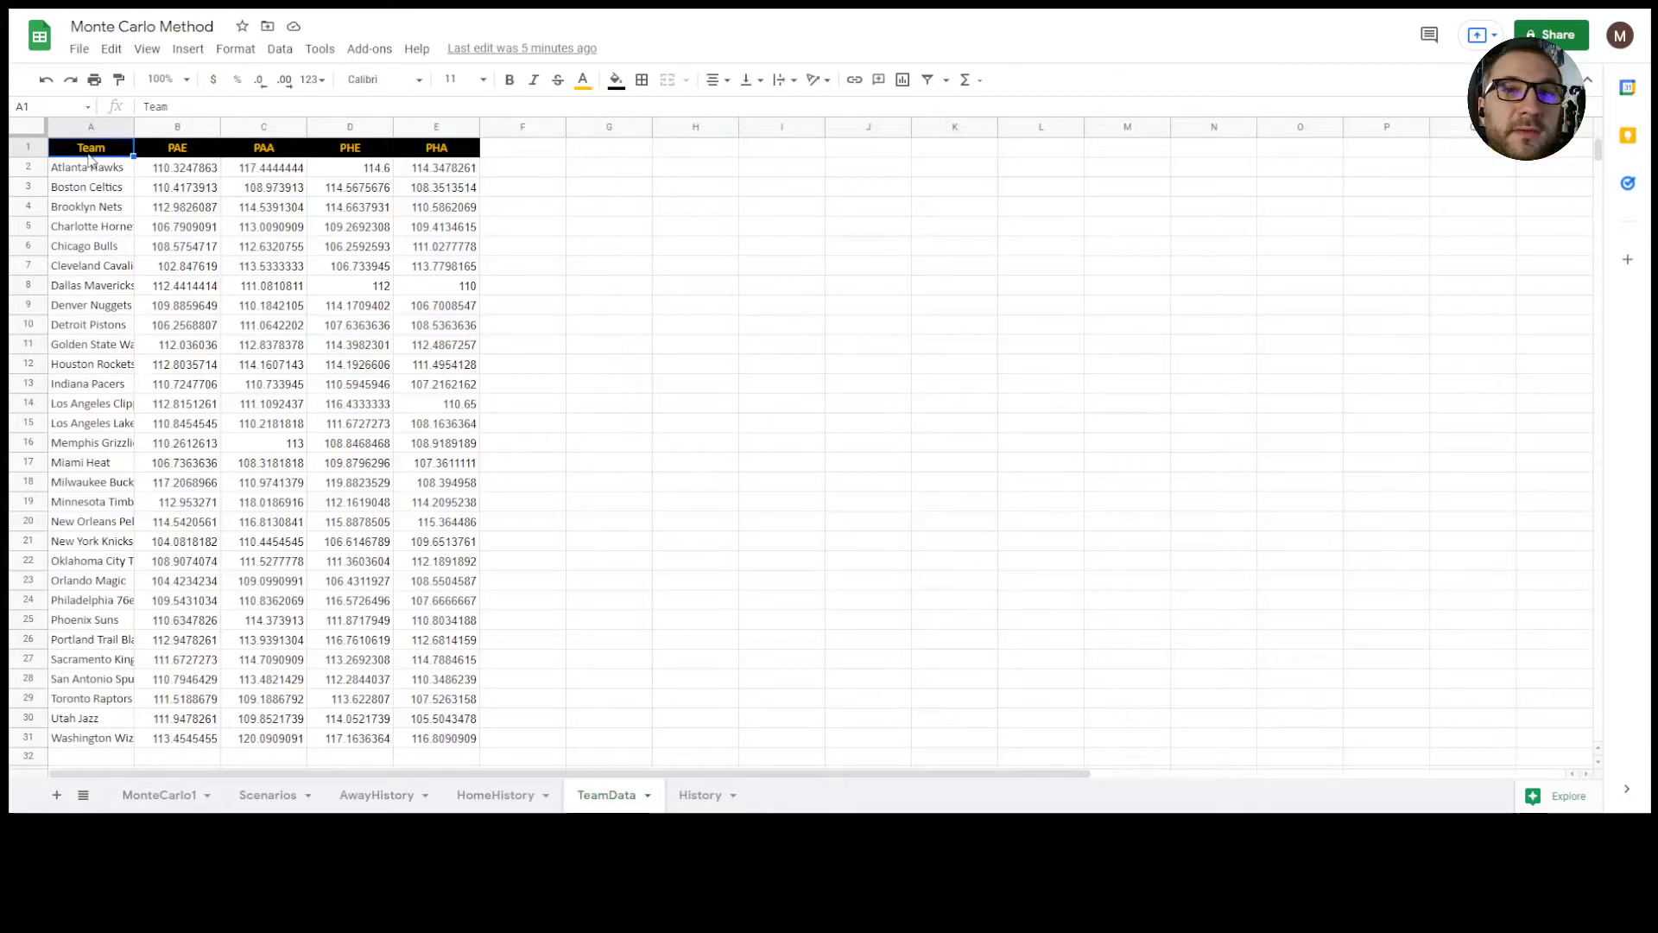
{"action": "key", "text": "Right"}
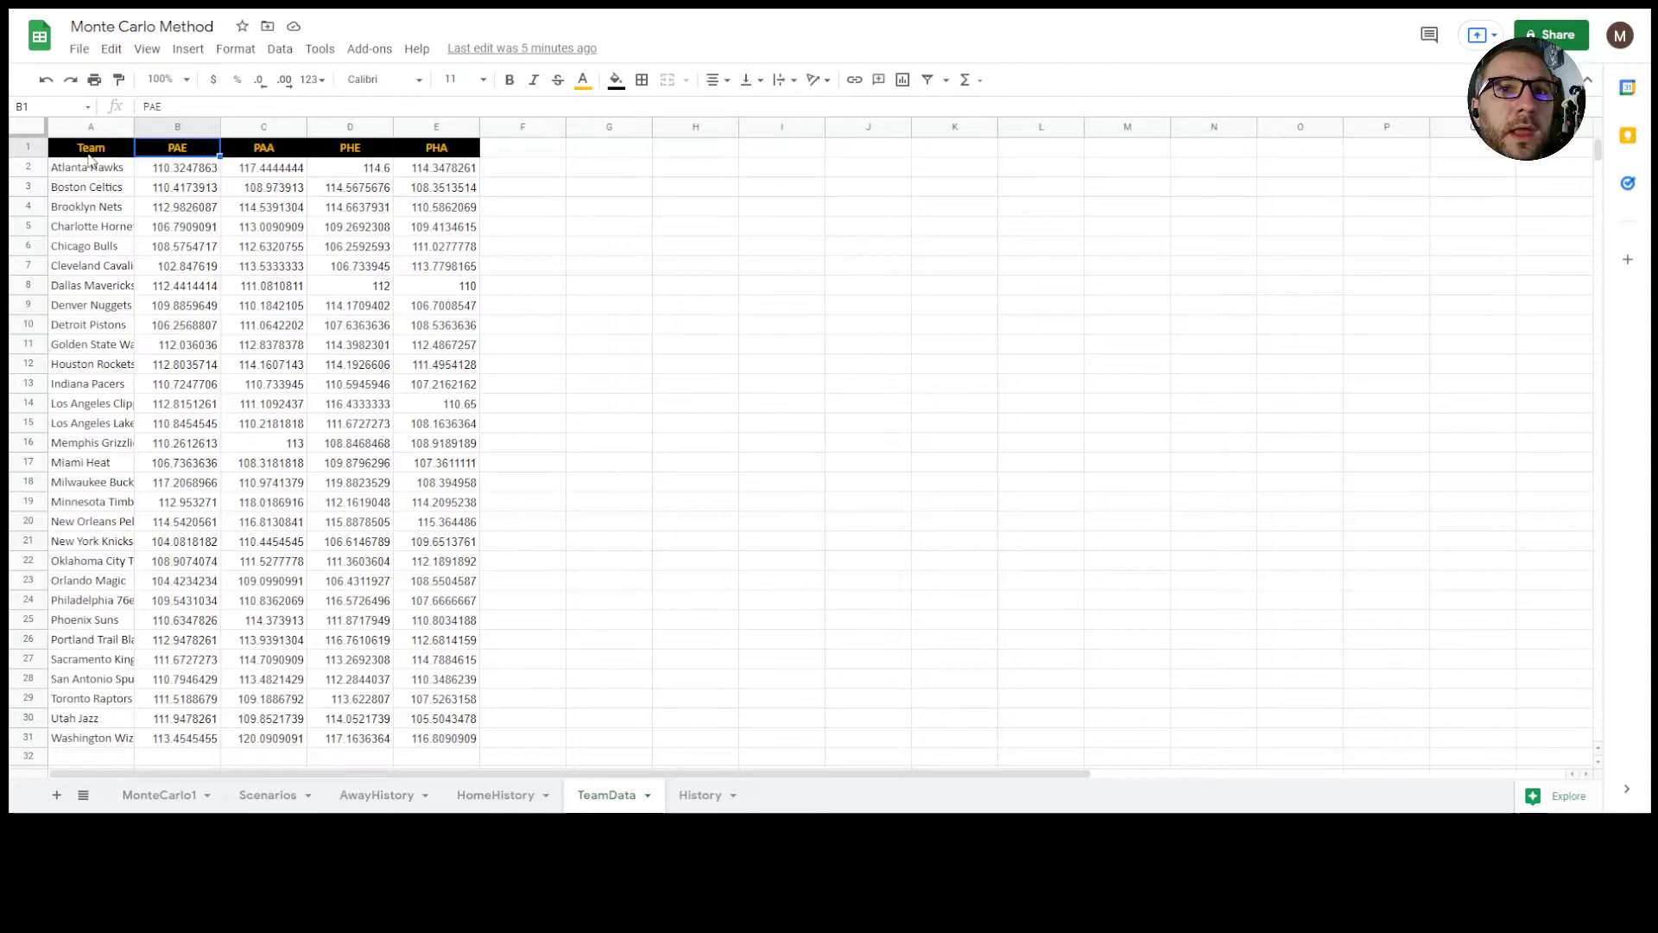
{"action": "key", "text": "Right"}
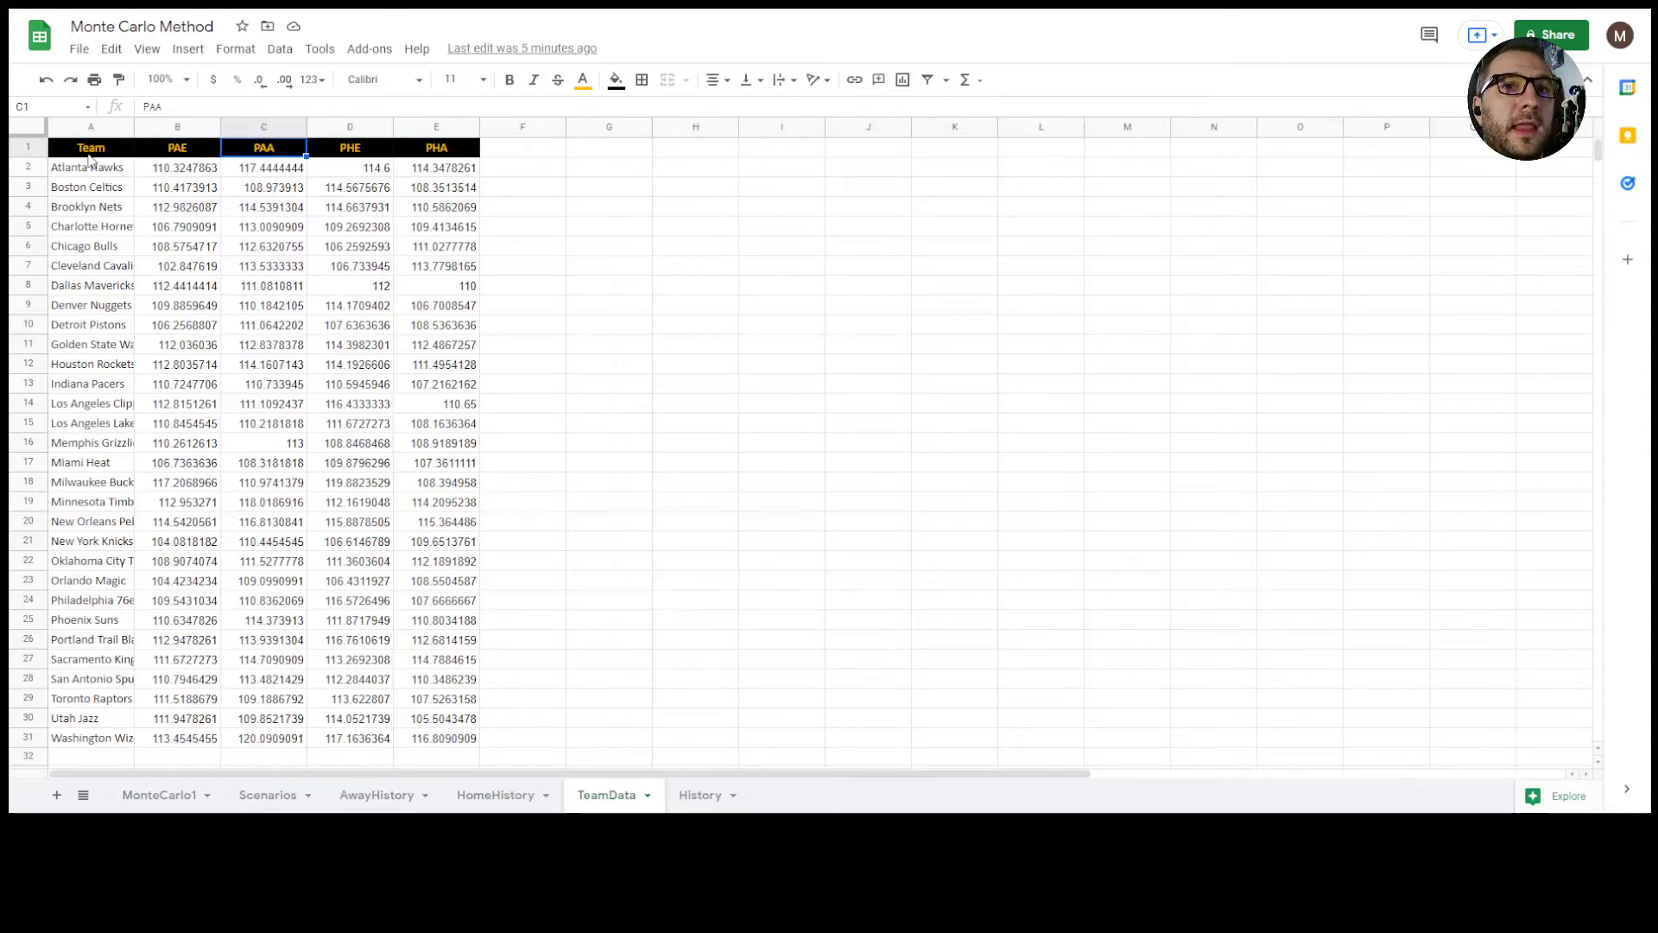
{"action": "key", "text": "Right"}
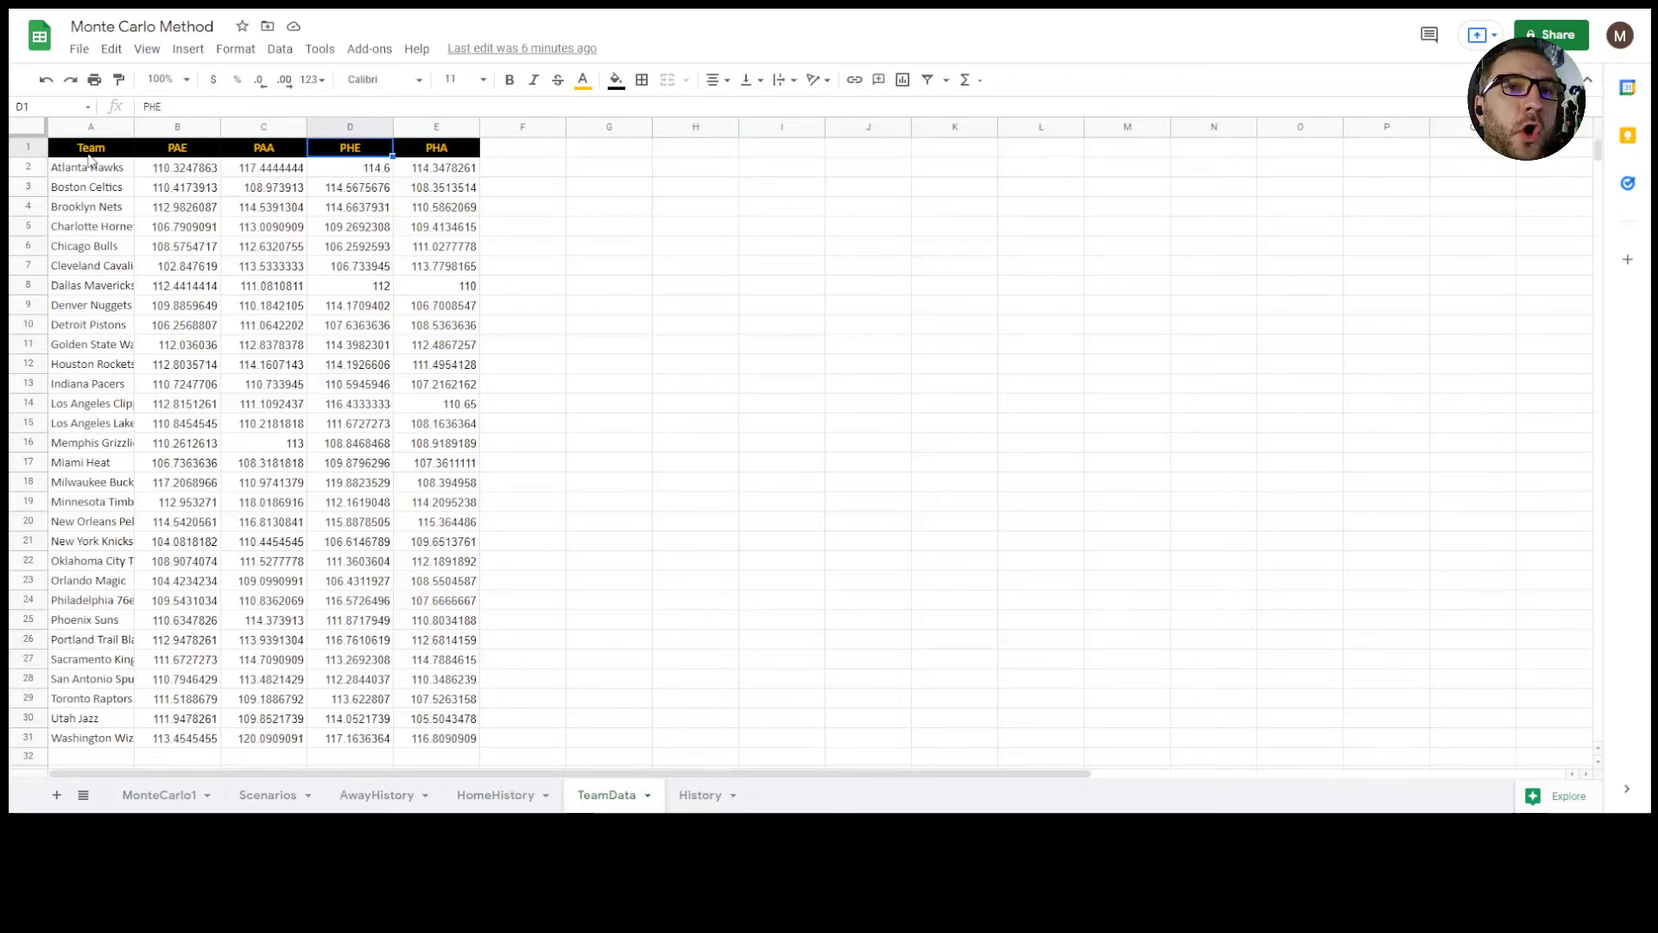
{"action": "key", "text": "Right"}
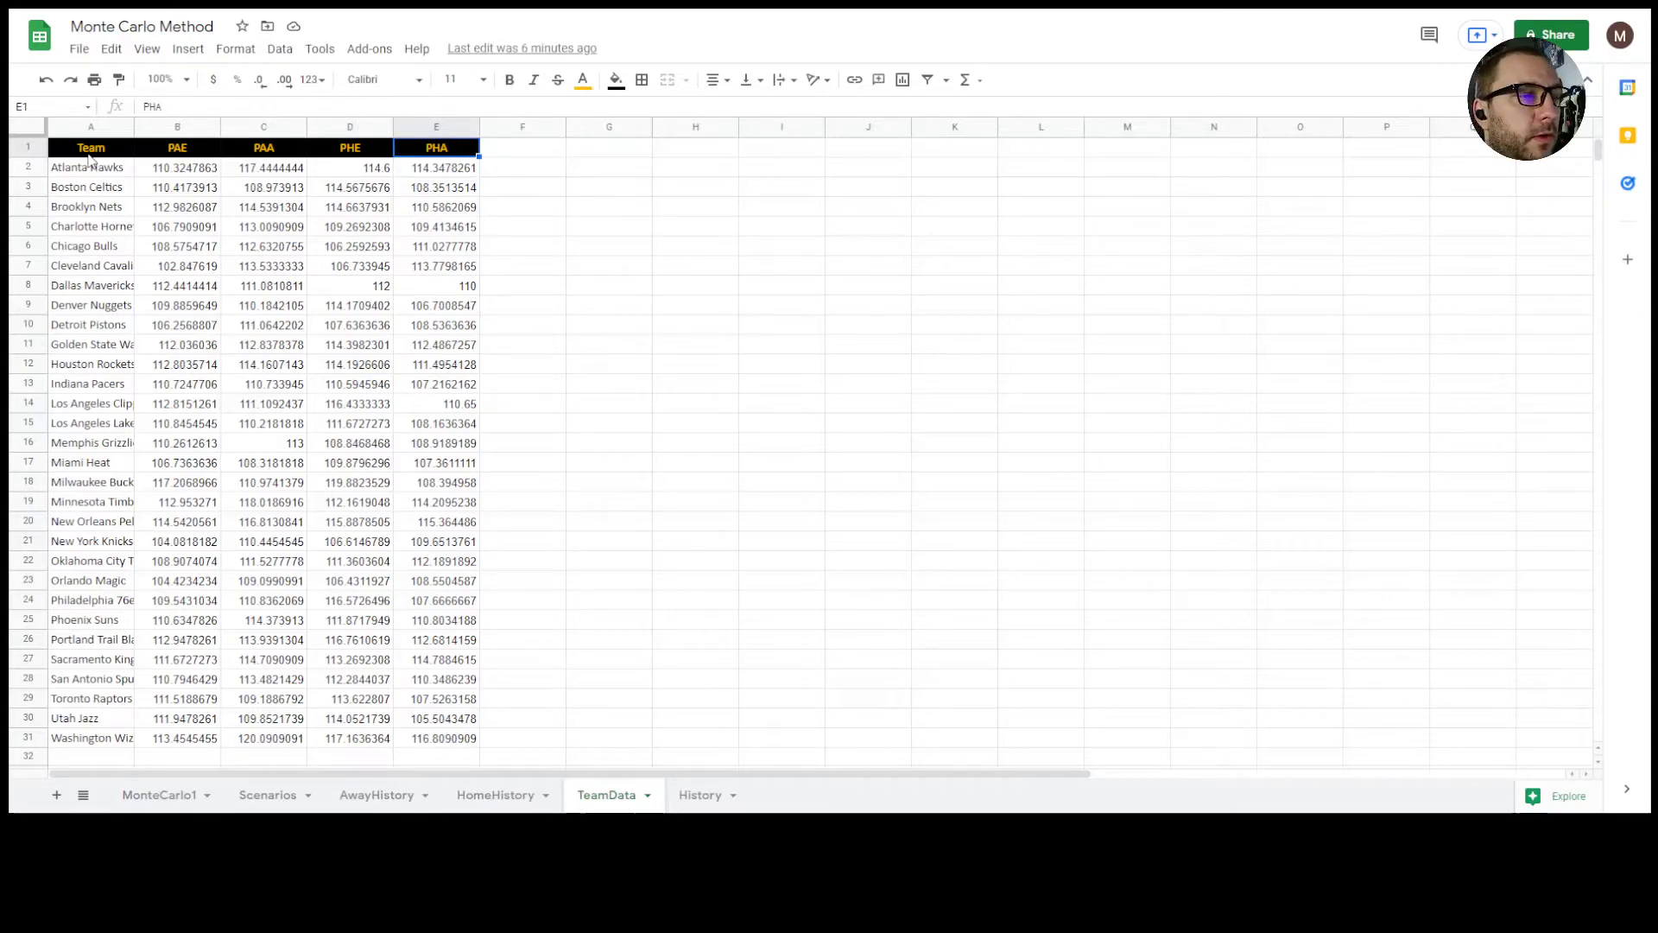
{"action": "key", "text": "Down"}
{"action": "key", "text": "Left"}
{"action": "key", "text": "Left"}
{"action": "key", "text": "Left"}
{"action": "key", "text": "Left"}
{"action": "key", "text": "Right"}
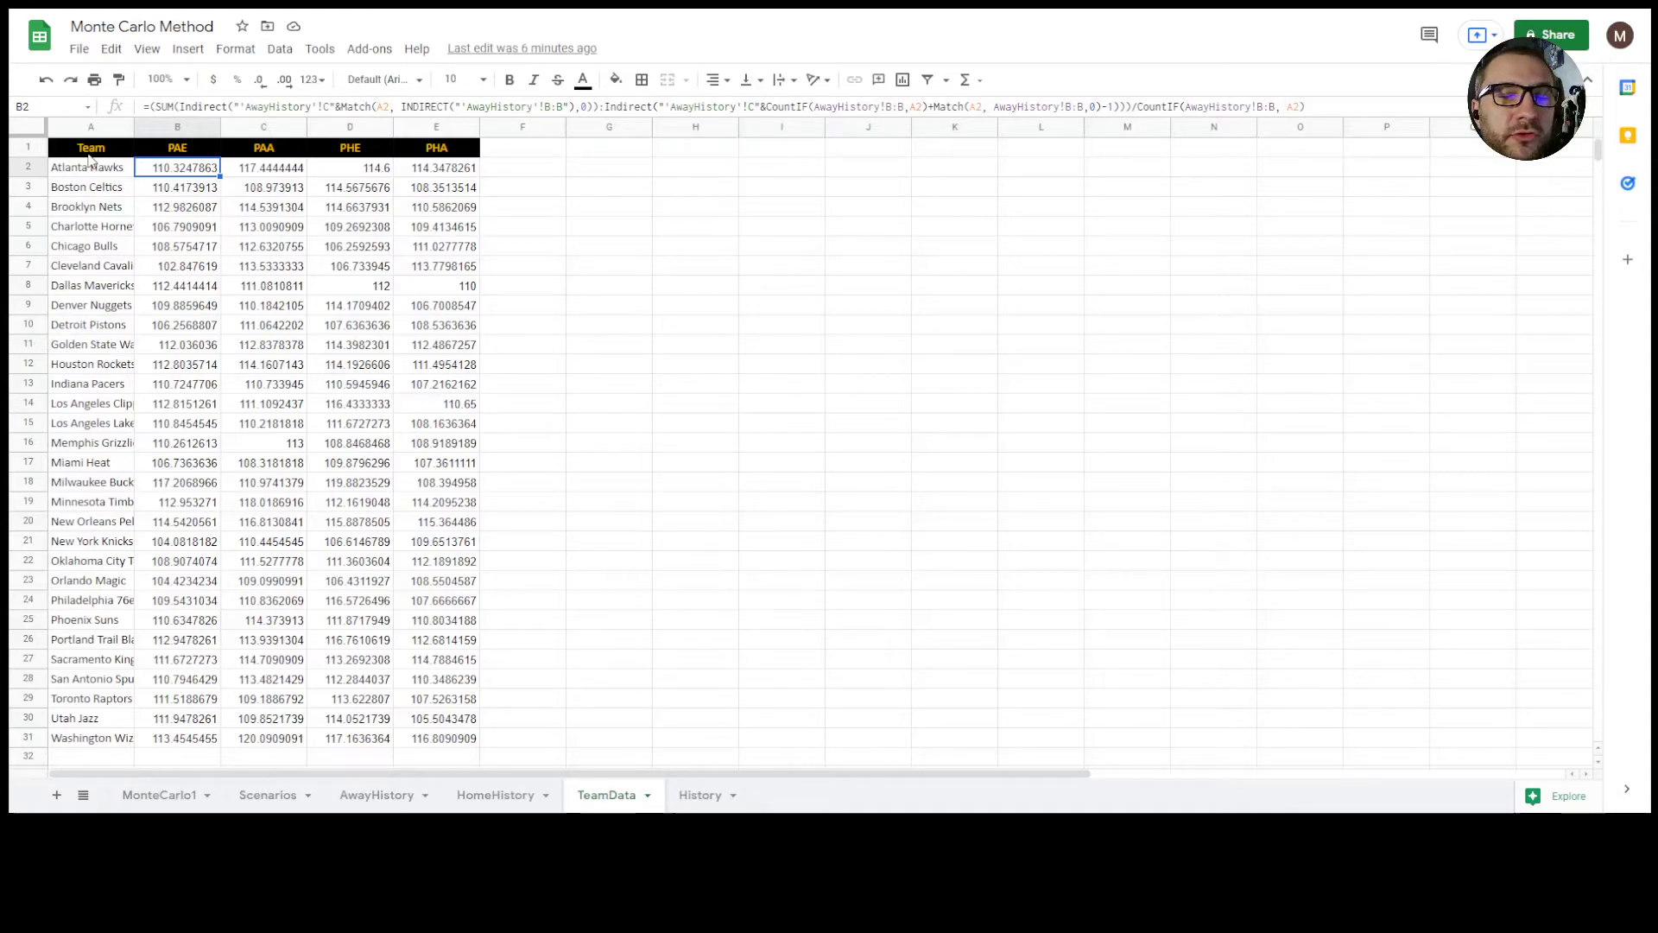
{"action": "key", "text": "Right"}
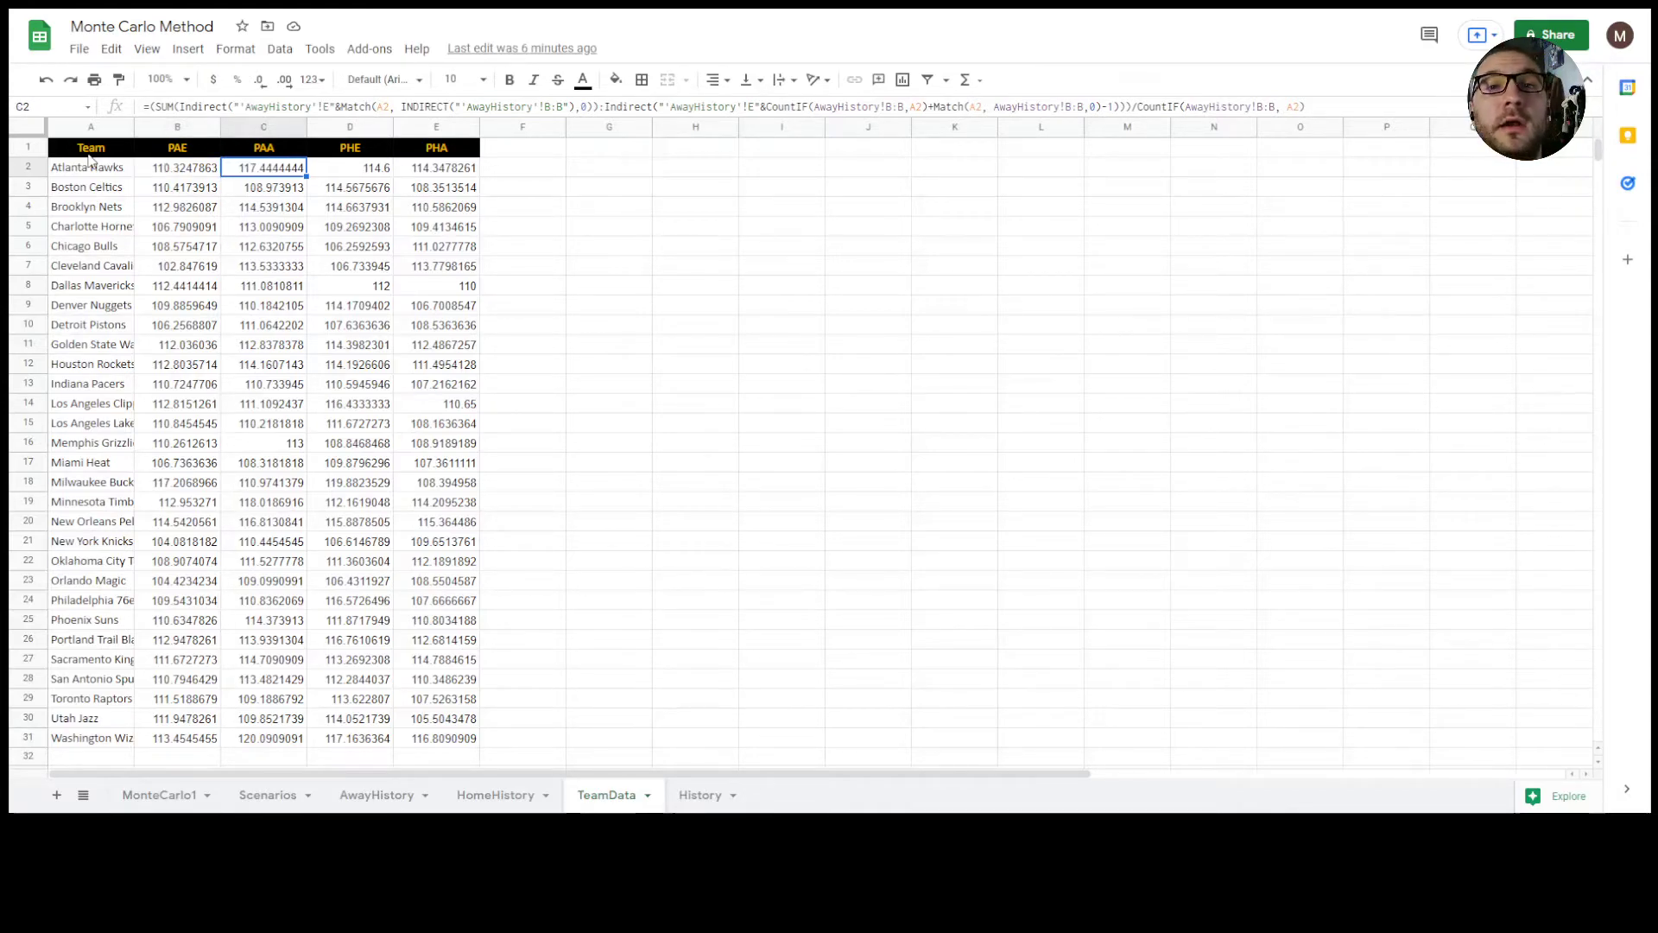
{"action": "key", "text": "Right"}
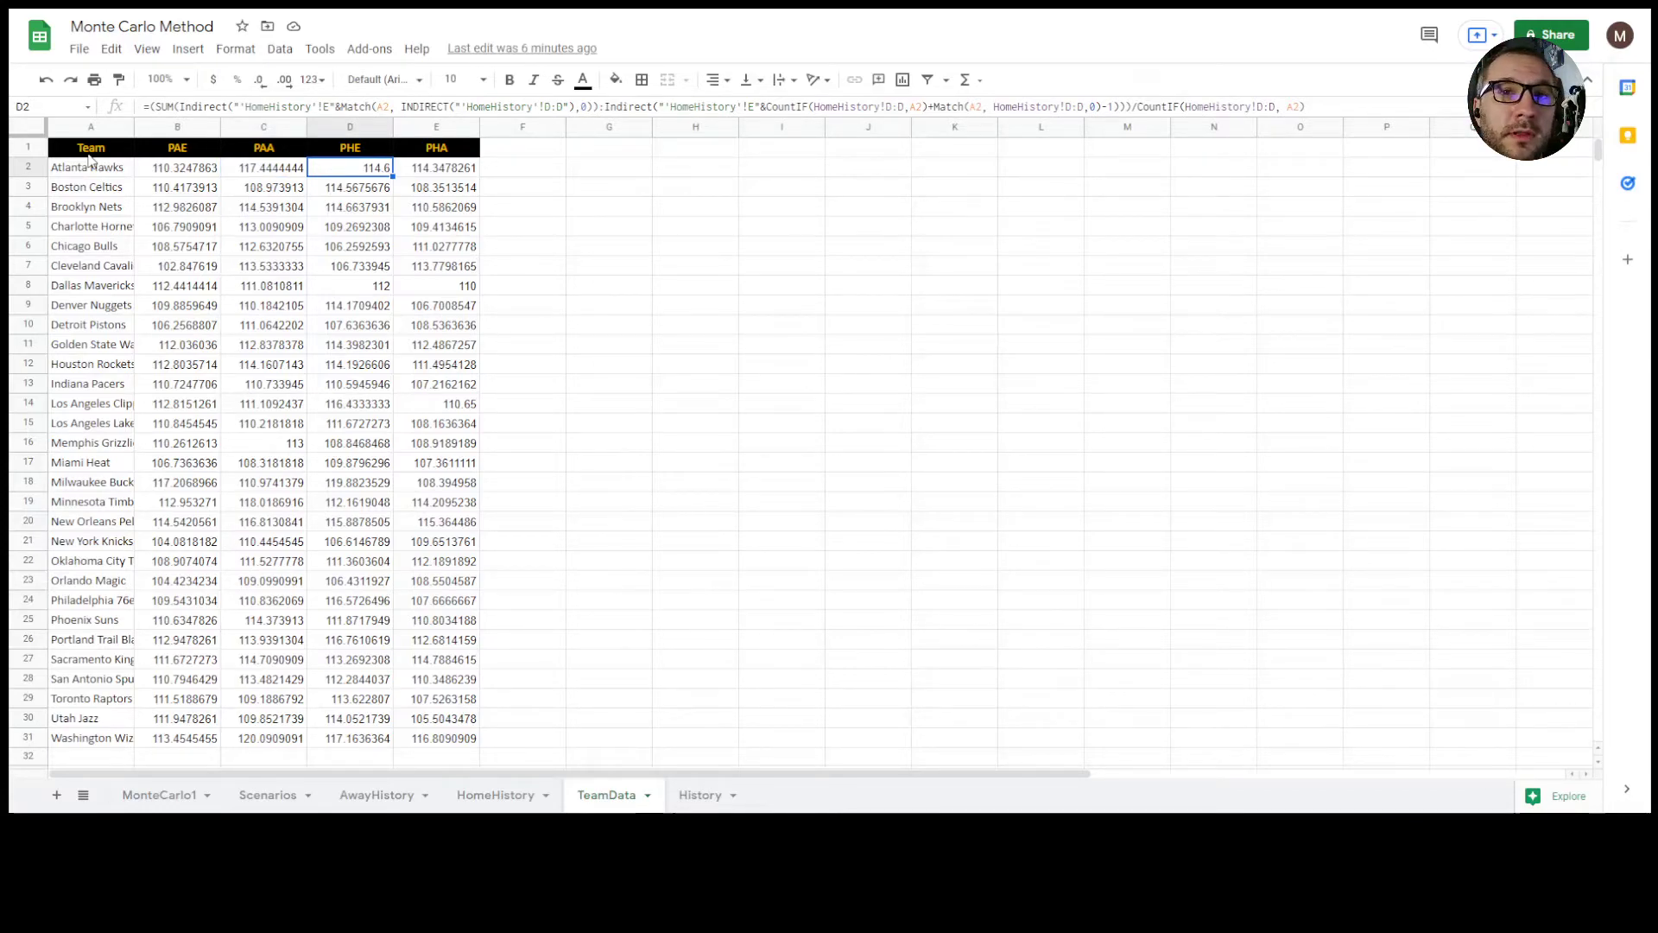
{"action": "key", "text": "Right"}
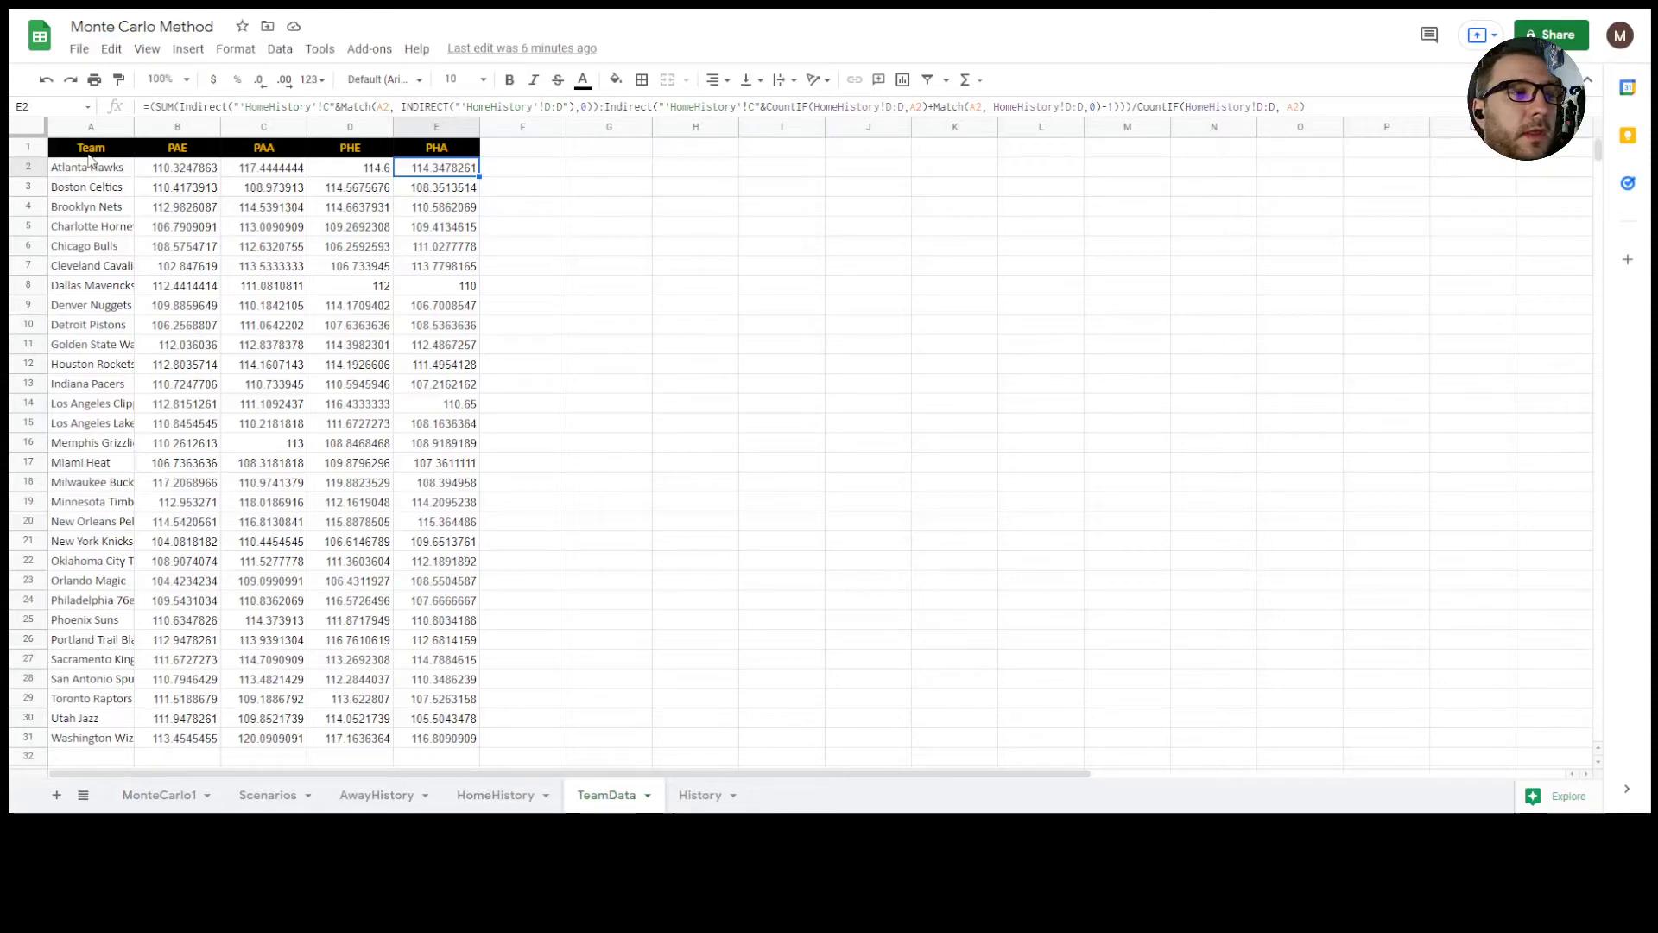
{"action": "key", "text": "Down"}
{"action": "key", "text": "Left"}
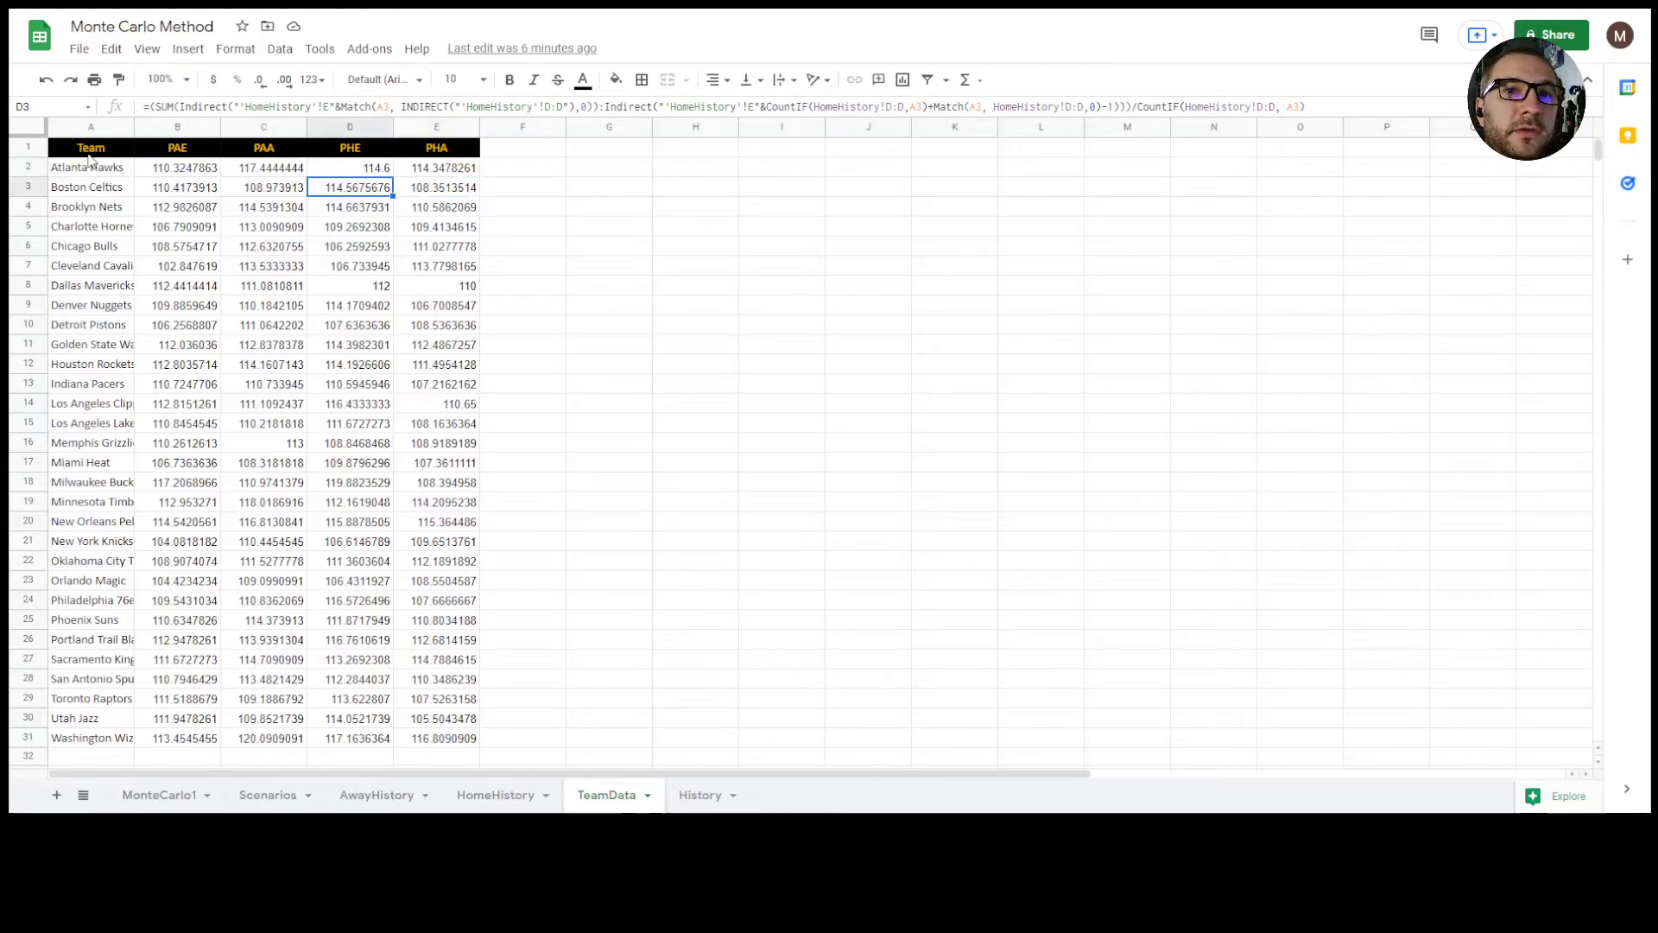
{"action": "key", "text": "Left"}
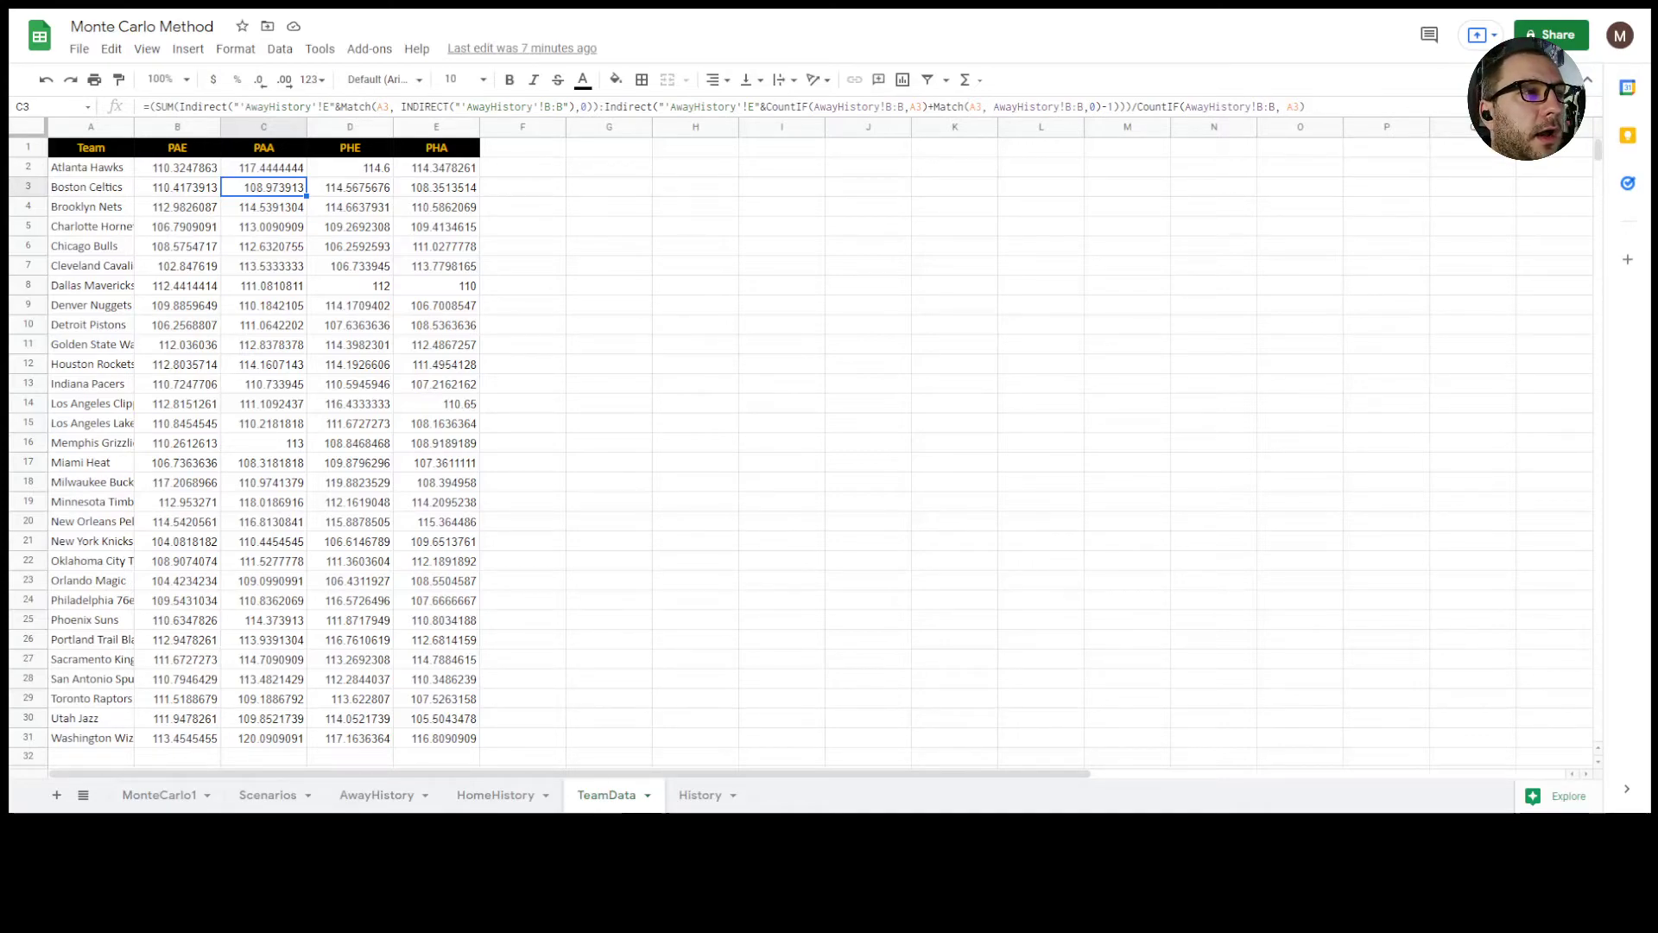
{"action": "left_click", "coordinate": [369, 287]}
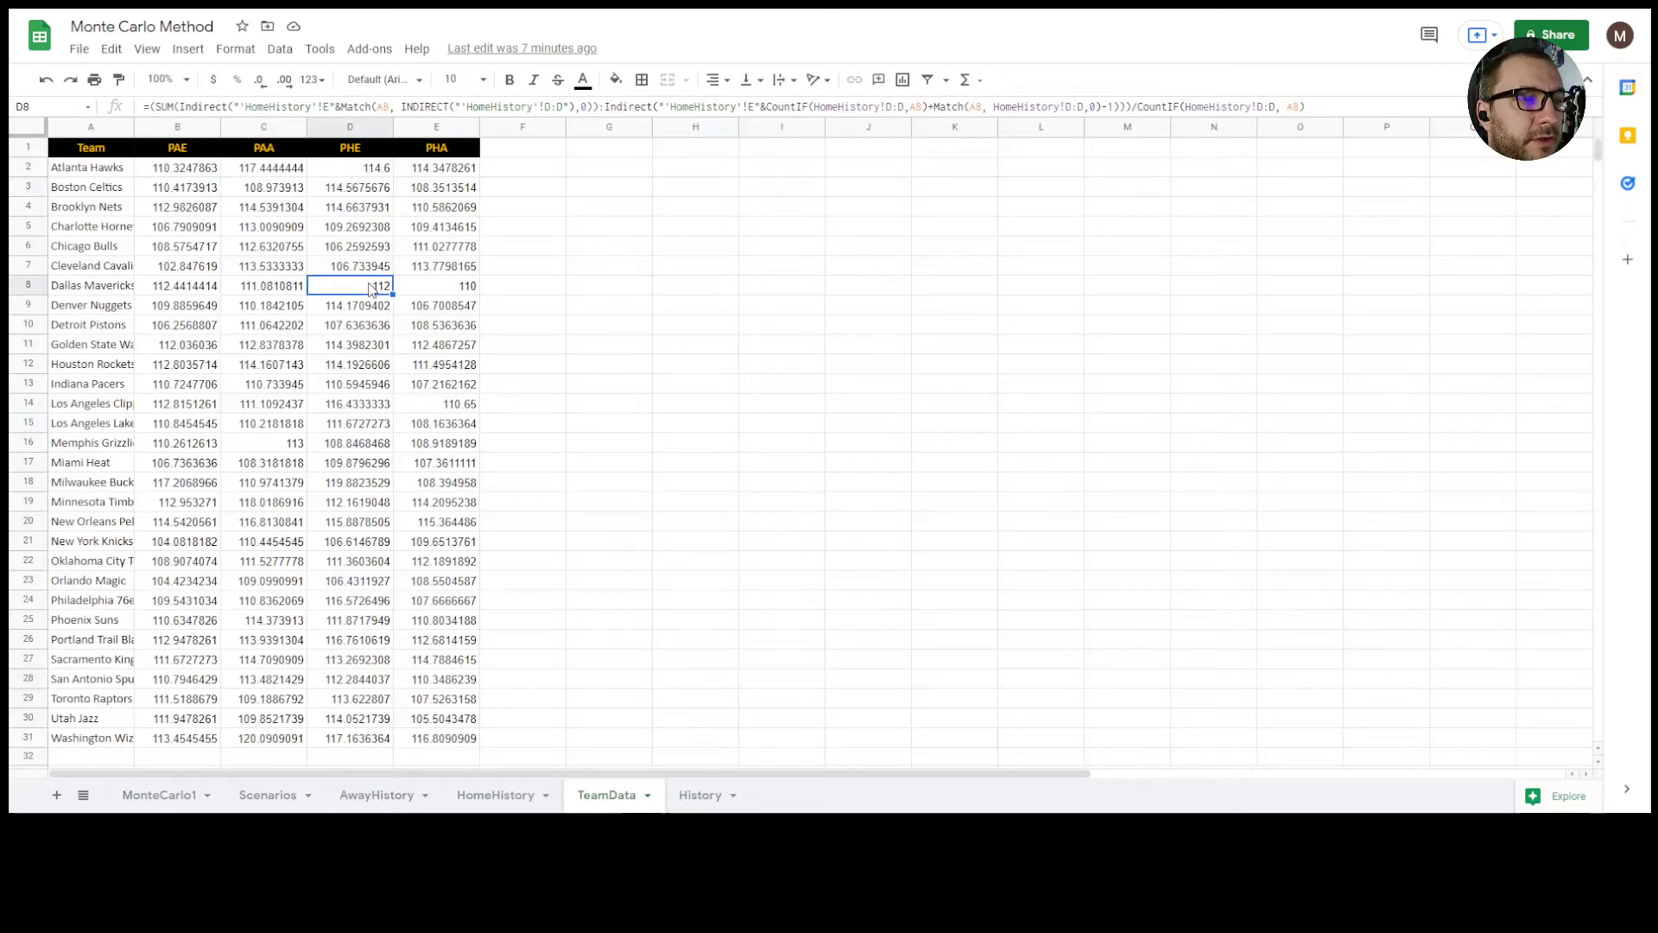
{"action": "right_click", "coordinate": [402, 205]}
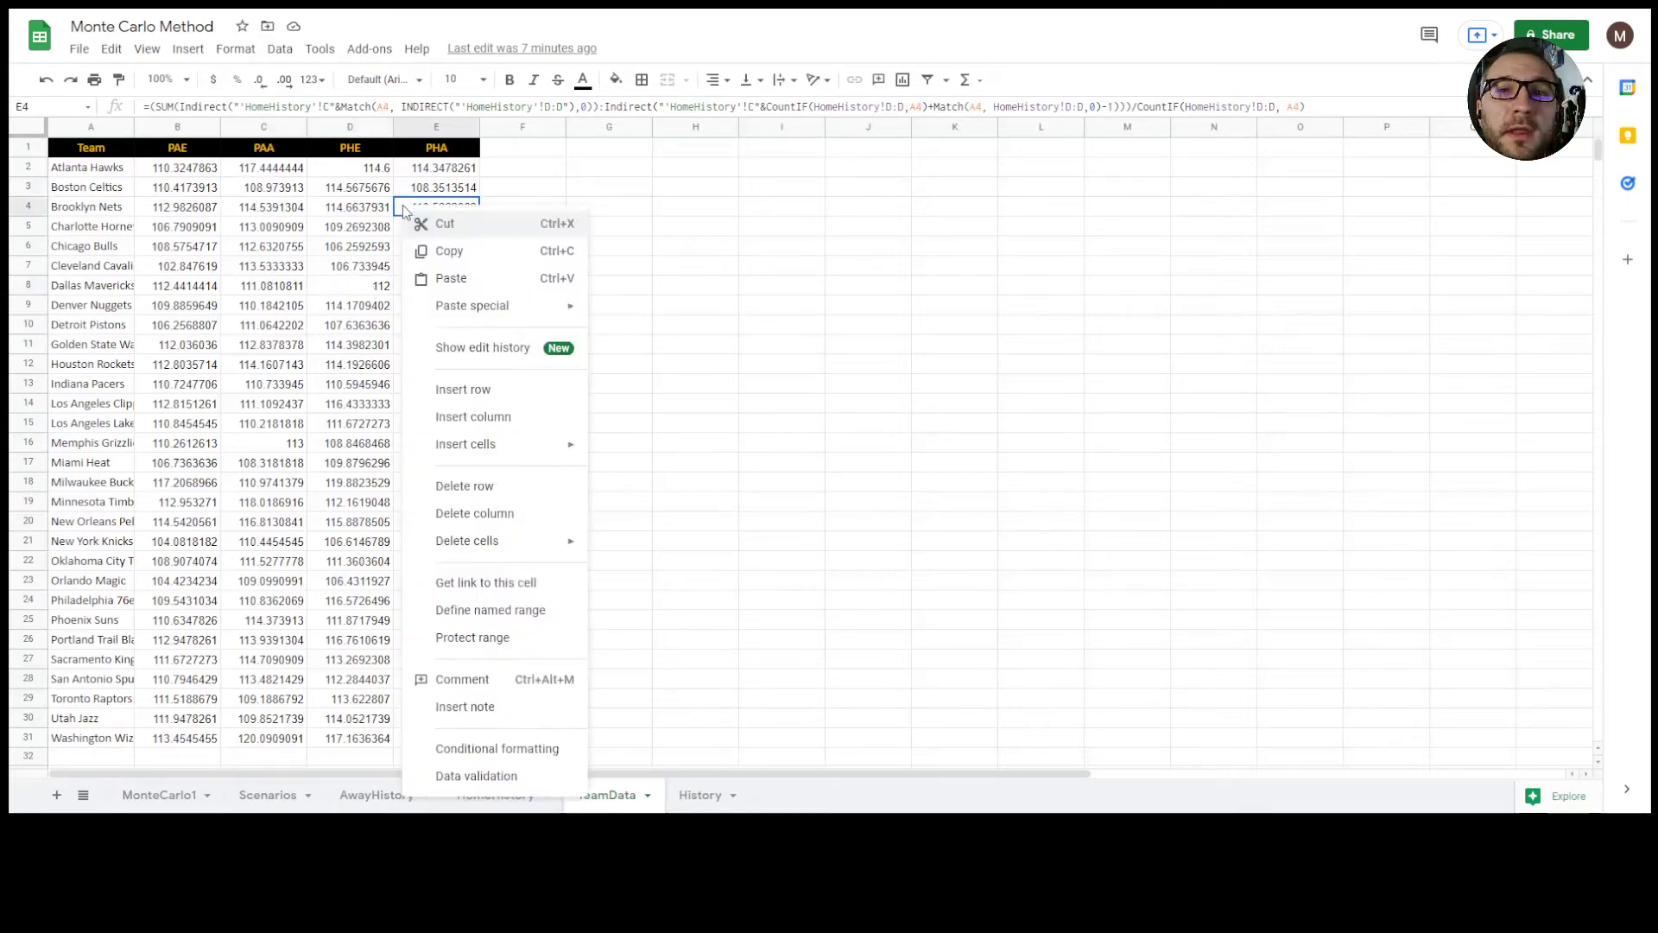
{"action": "left_click", "coordinate": [305, 172]}
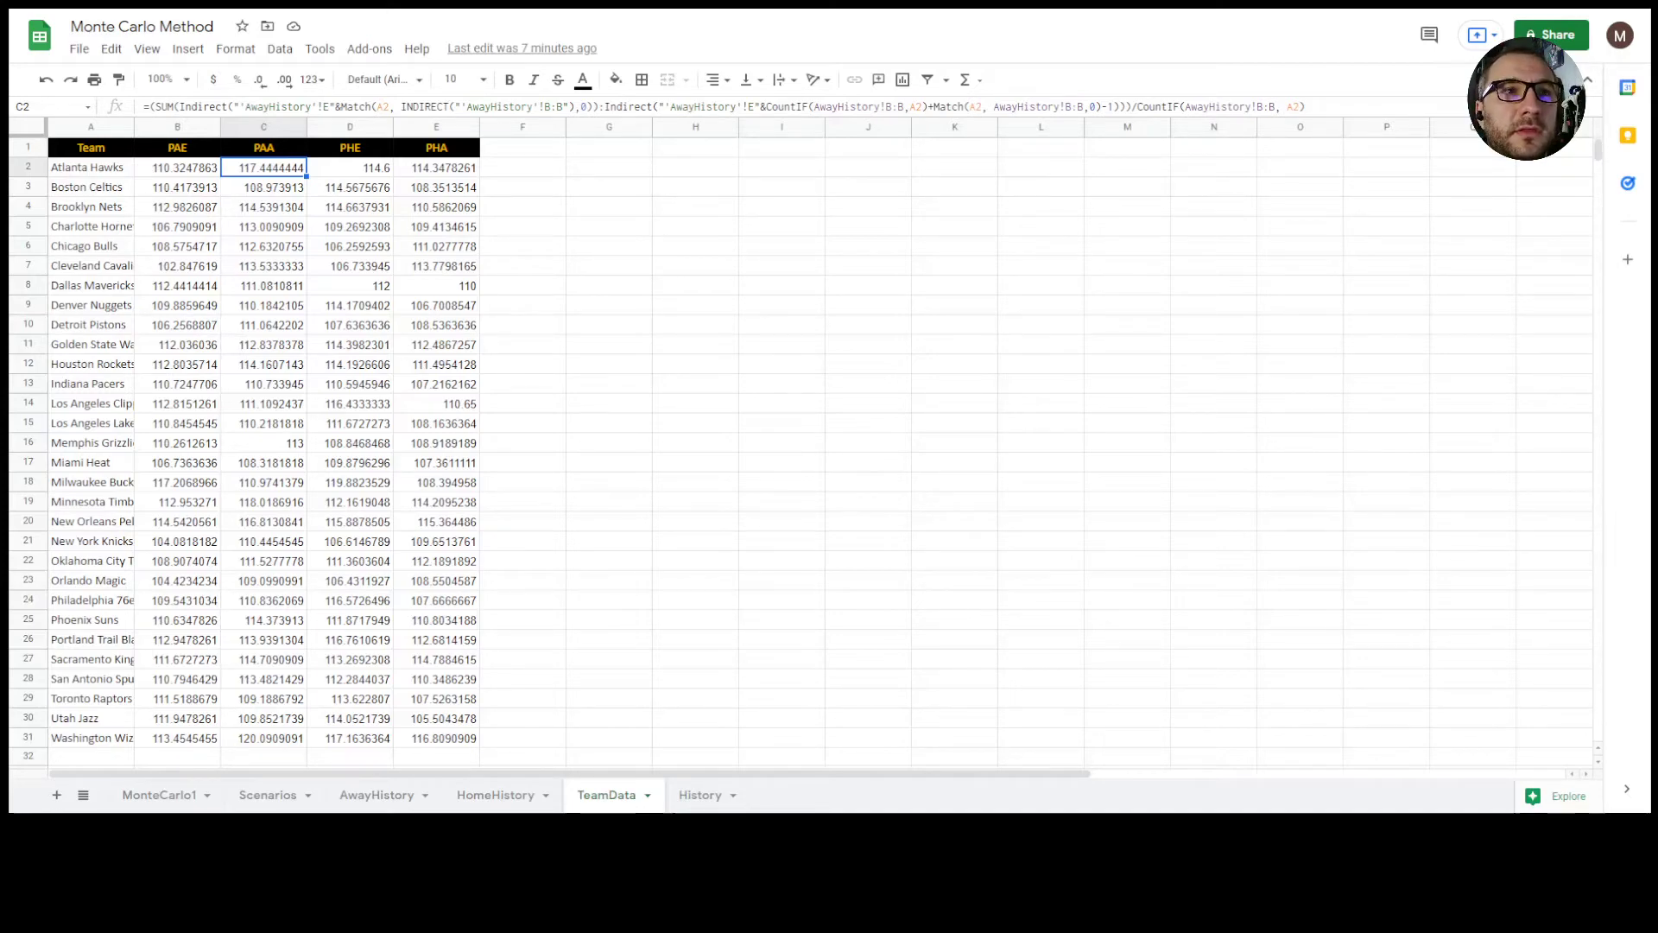
Step: Inspect the Scenarios sheet's simulated Away and Home score formulas and the Outcome formulas
{"action": "left_click", "coordinate": [267, 794]}
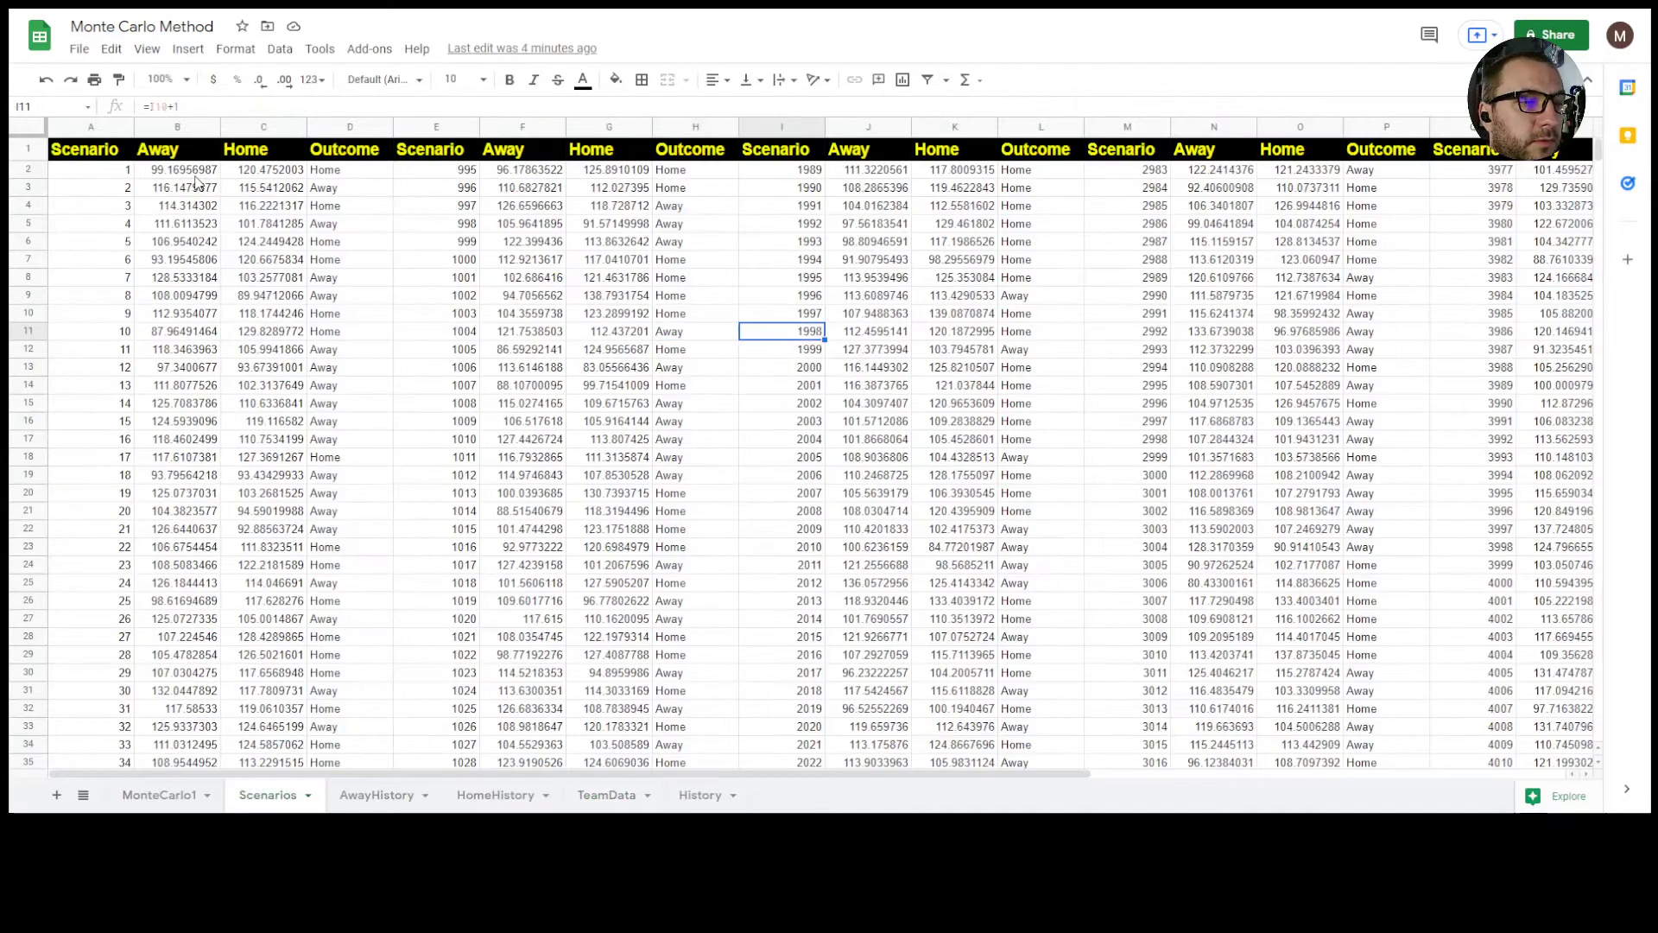
{"action": "key", "text": "Right"}
{"action": "key", "text": "Right"}
{"action": "key", "text": "Right"}
{"action": "key", "text": "Right"}
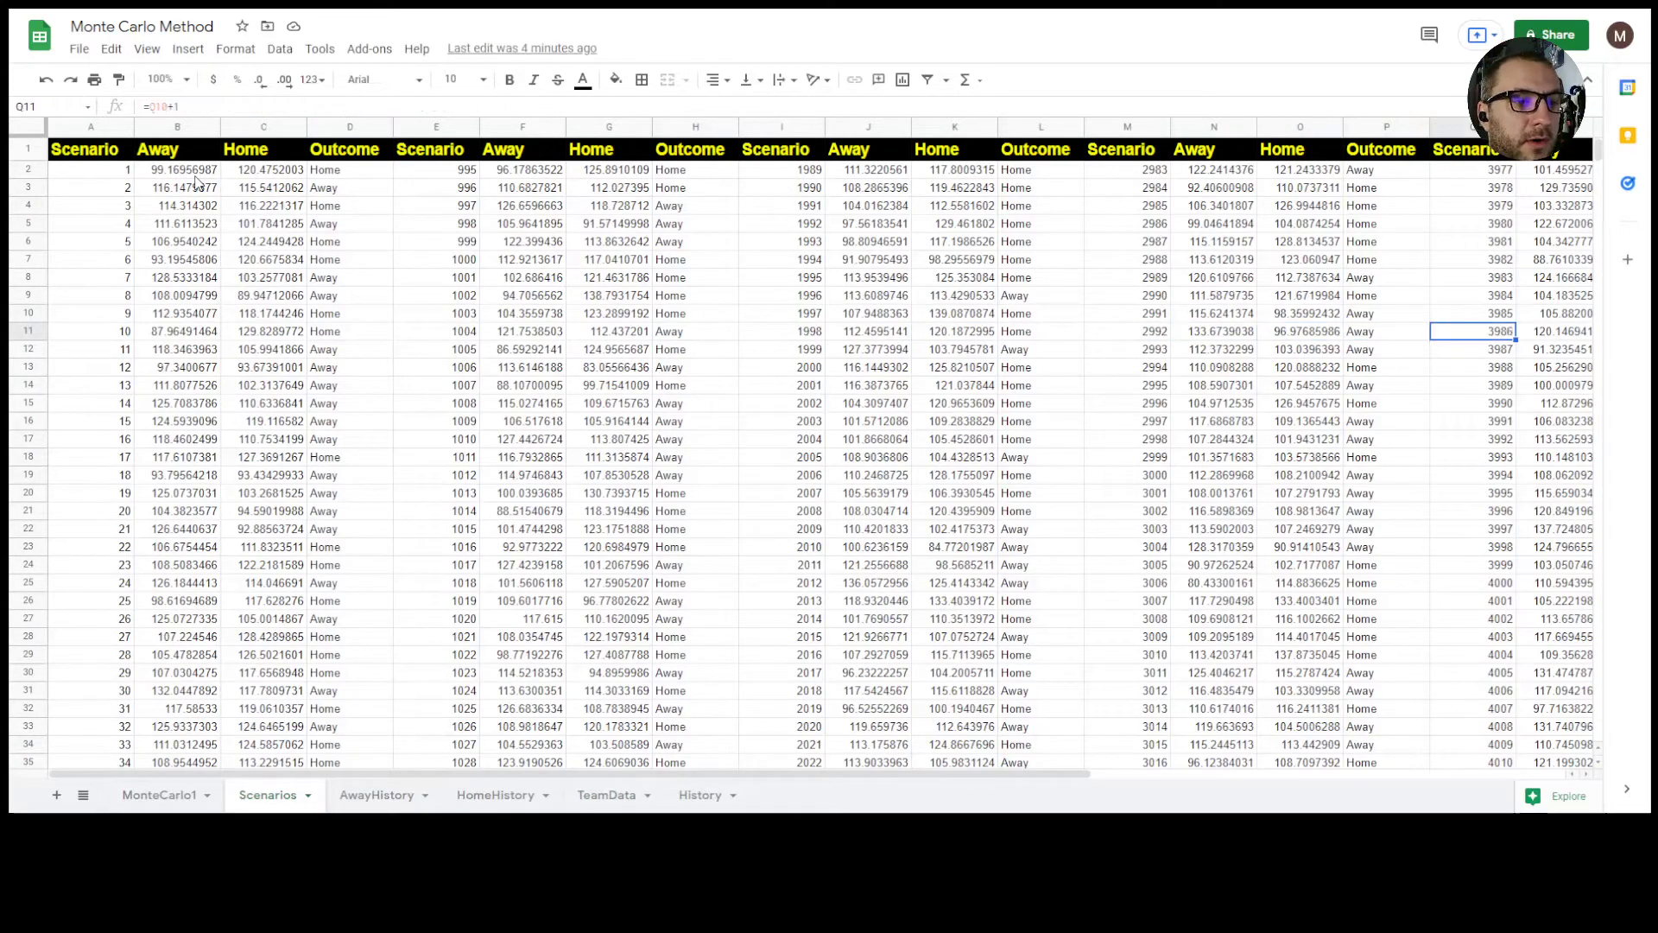
{"action": "left_click", "coordinate": [355, 246]}
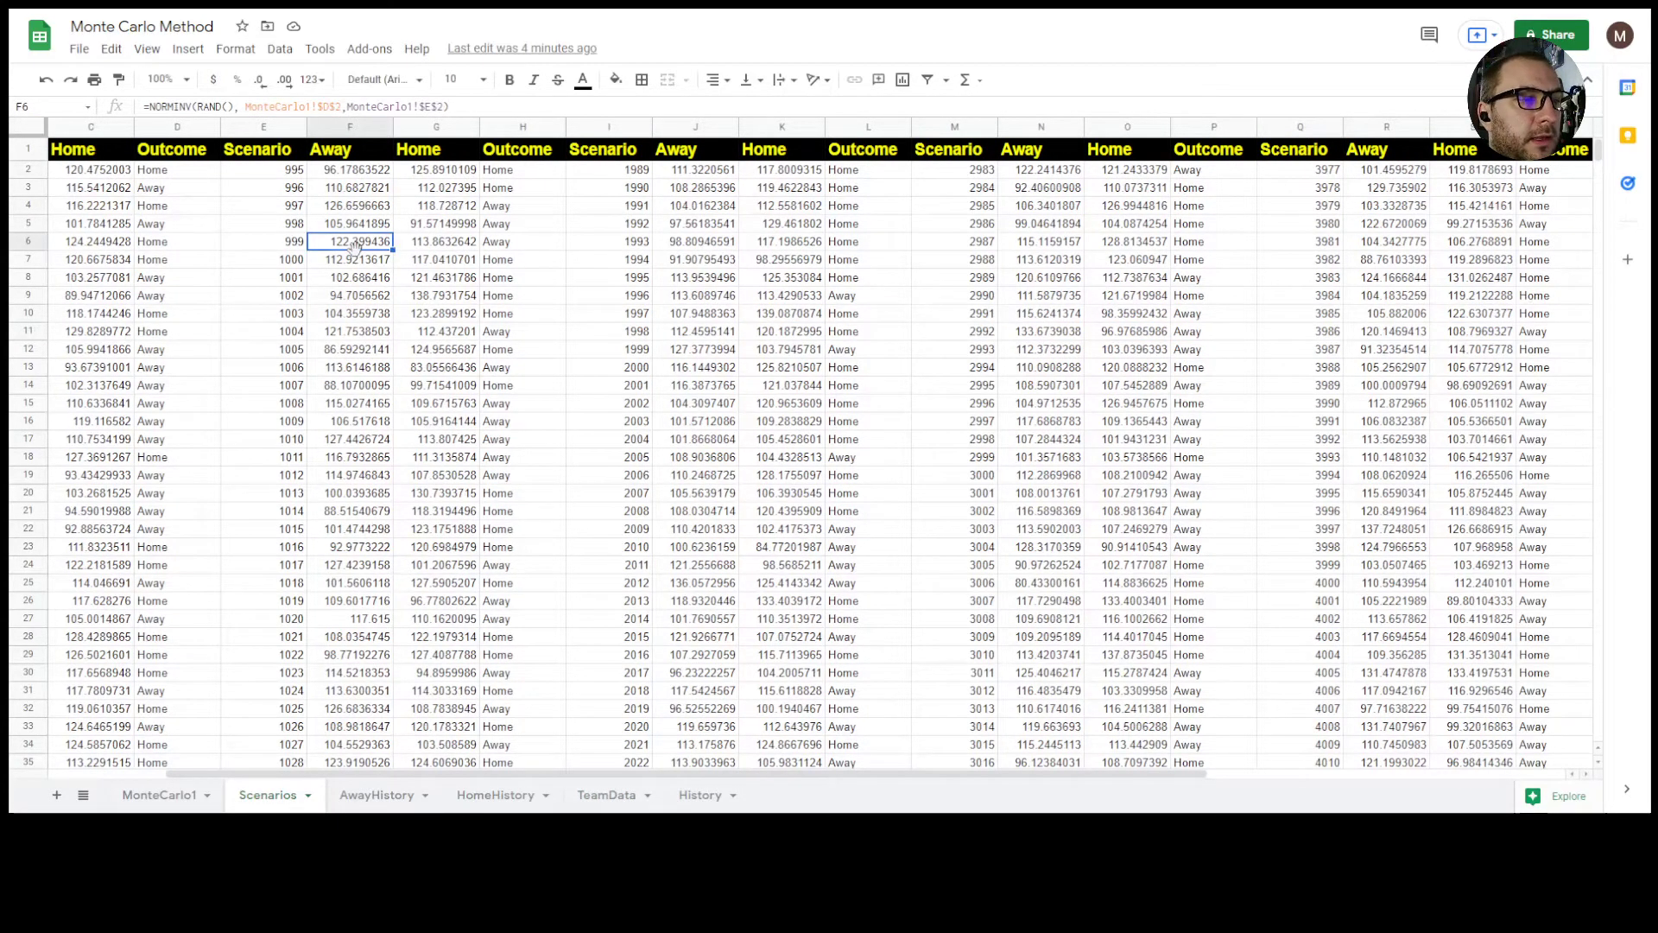
{"action": "left_click", "coordinate": [415, 246]}
{"action": "key", "text": "Down"}
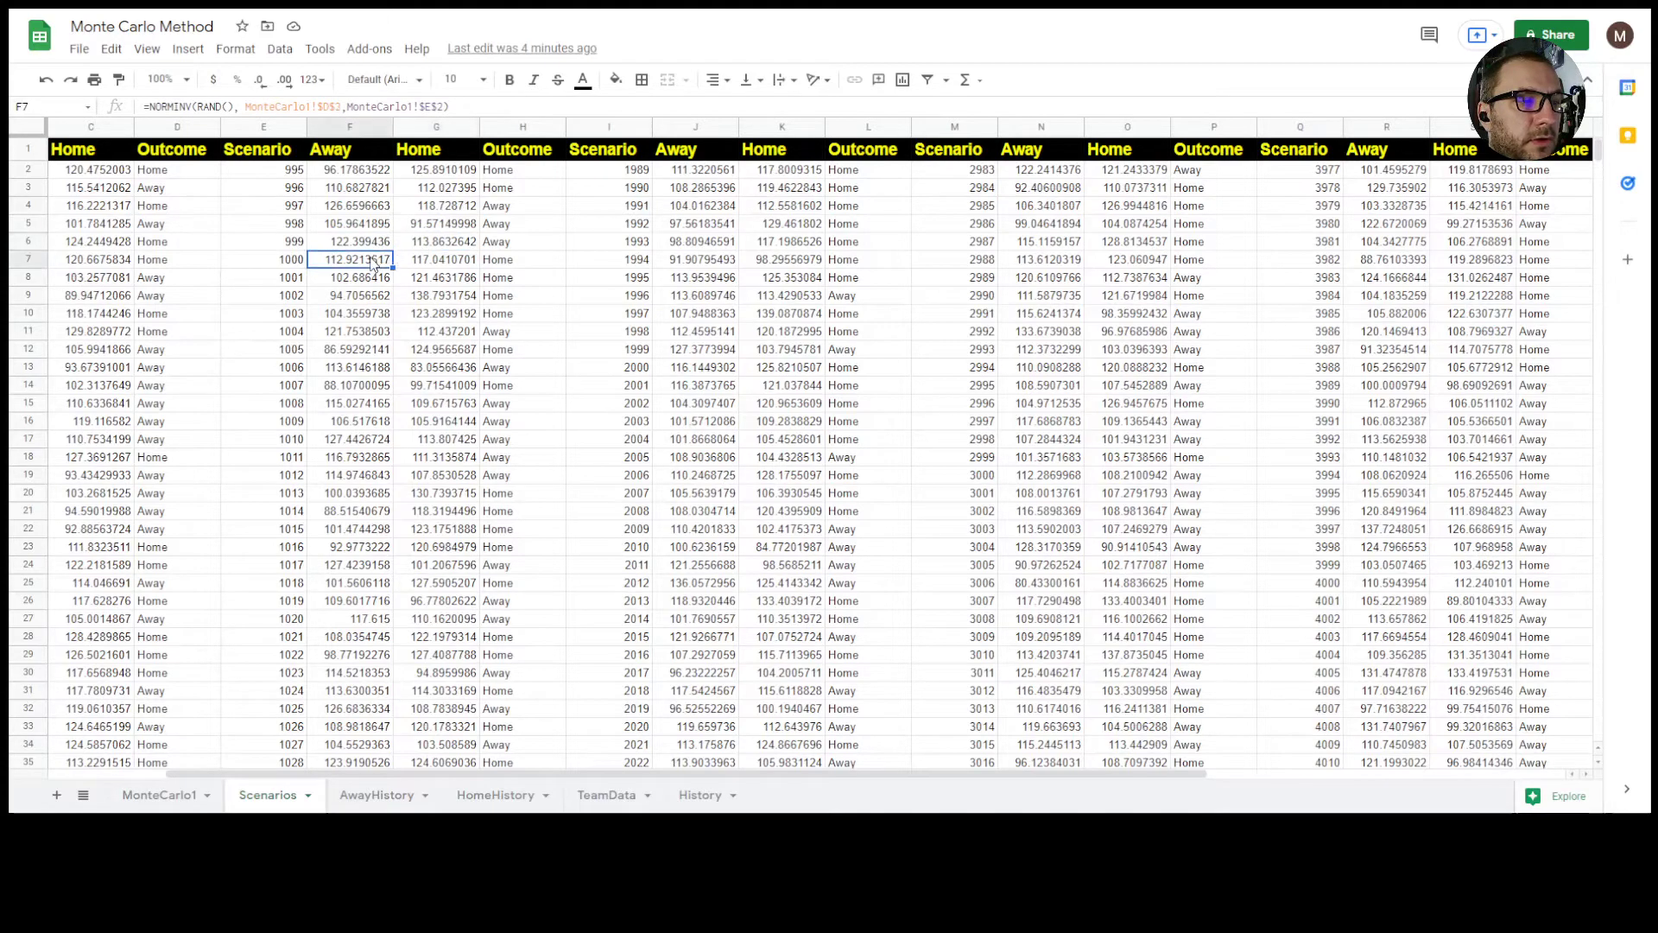
{"action": "left_click", "coordinate": [503, 256]}
{"action": "left_click", "coordinate": [537, 495]}
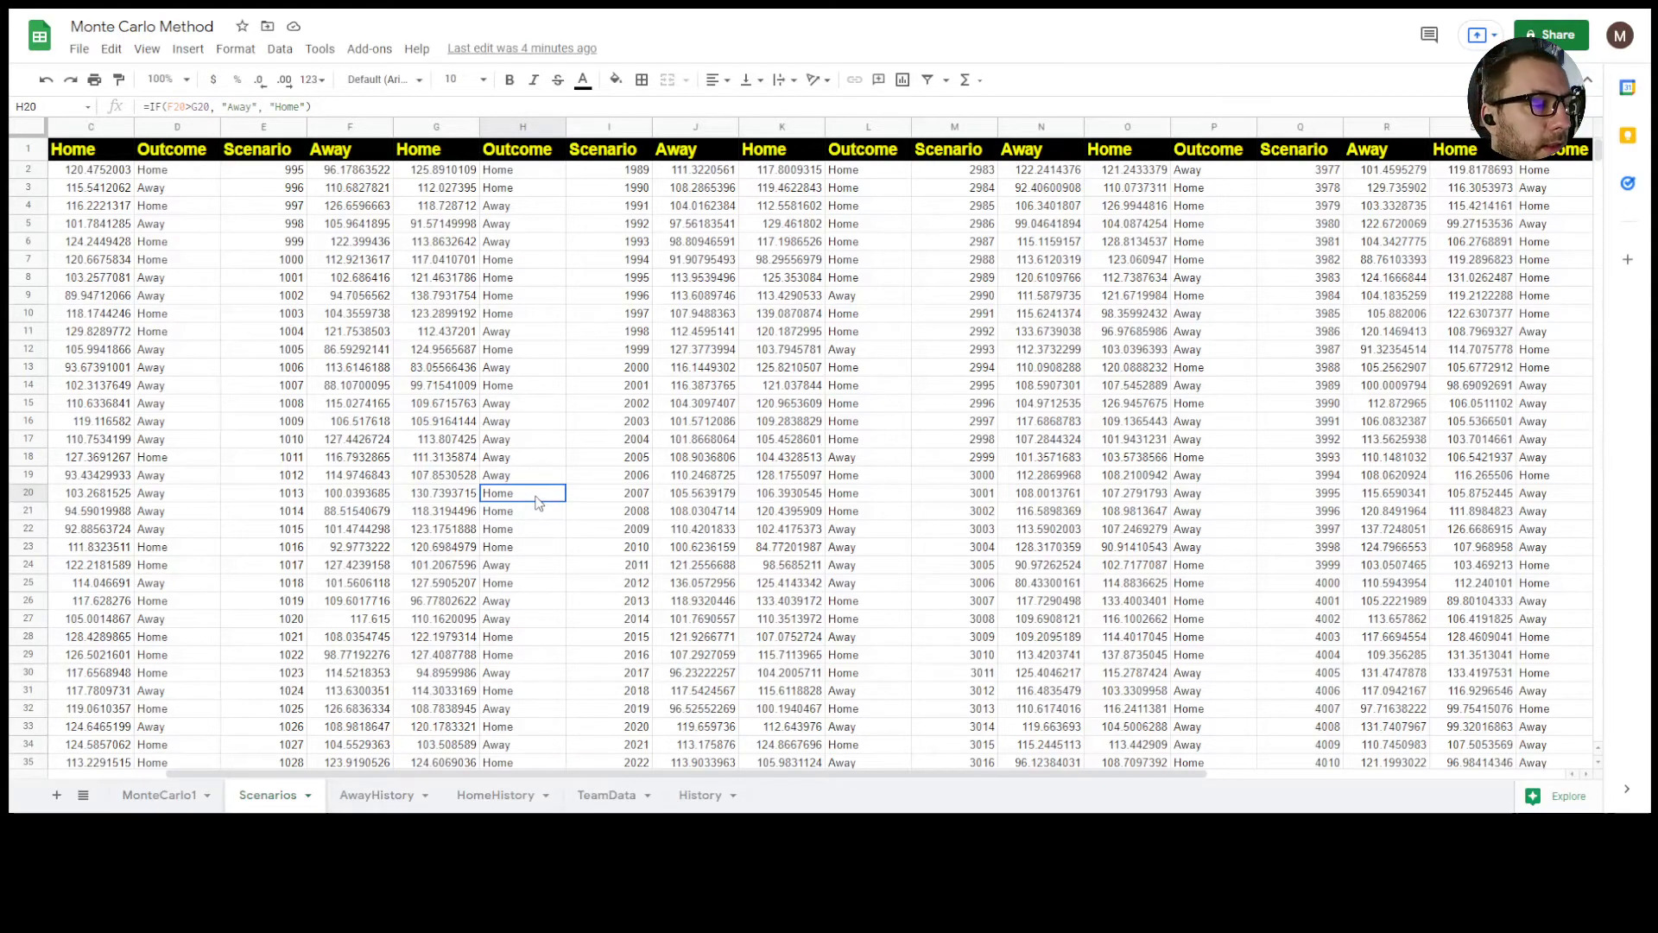
Step: Jump to the bottom of the scenario table, then return to MonteCarlo1
{"action": "key", "text": "ctrl+Left"}
{"action": "key", "text": "ctrl+Down"}
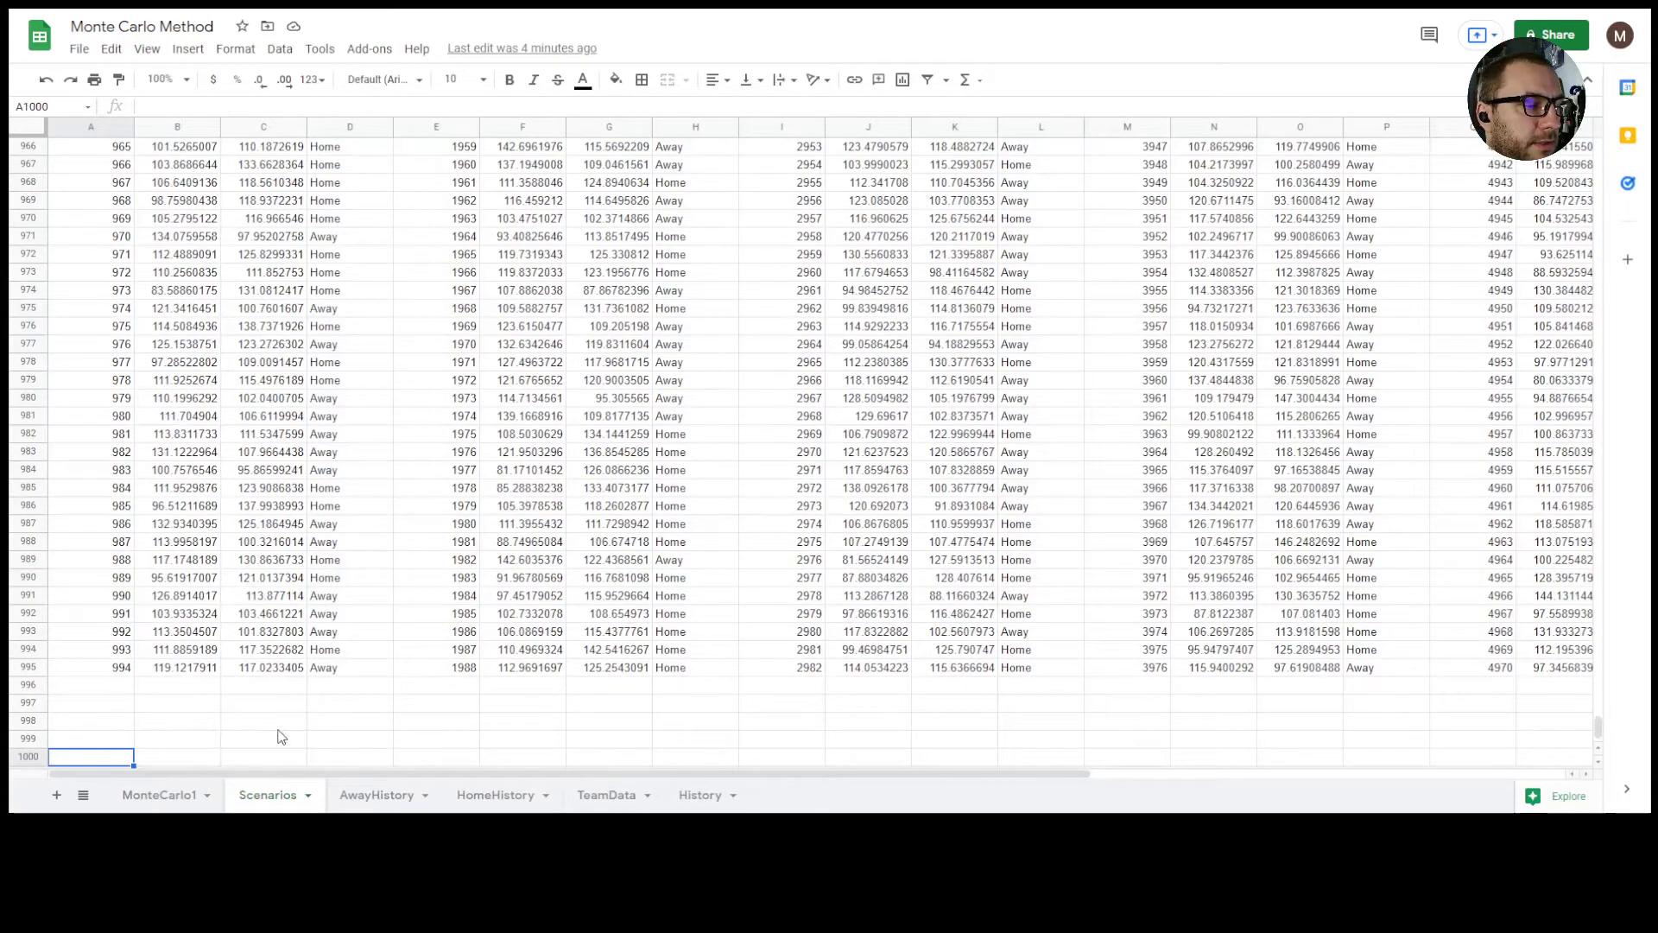
{"action": "left_click", "coordinate": [159, 795]}
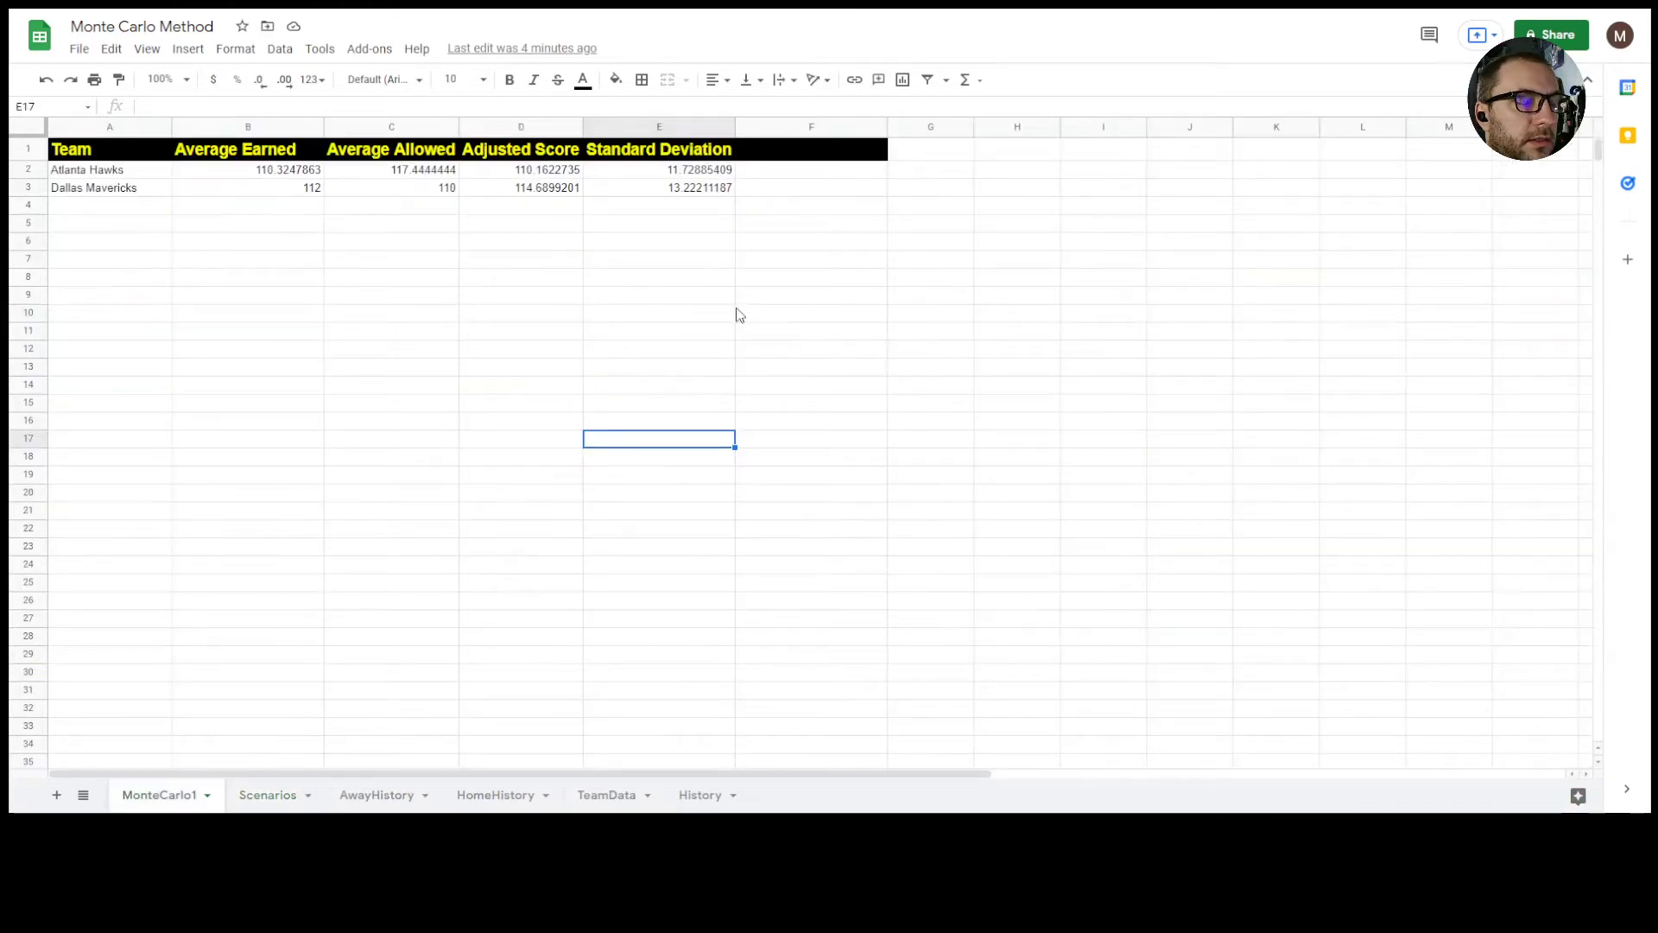
Step: Make the win-chance cells F2:F3 black text
{"action": "left_click_drag", "start_coordinate": [817, 177], "coordinate": [817, 184]}
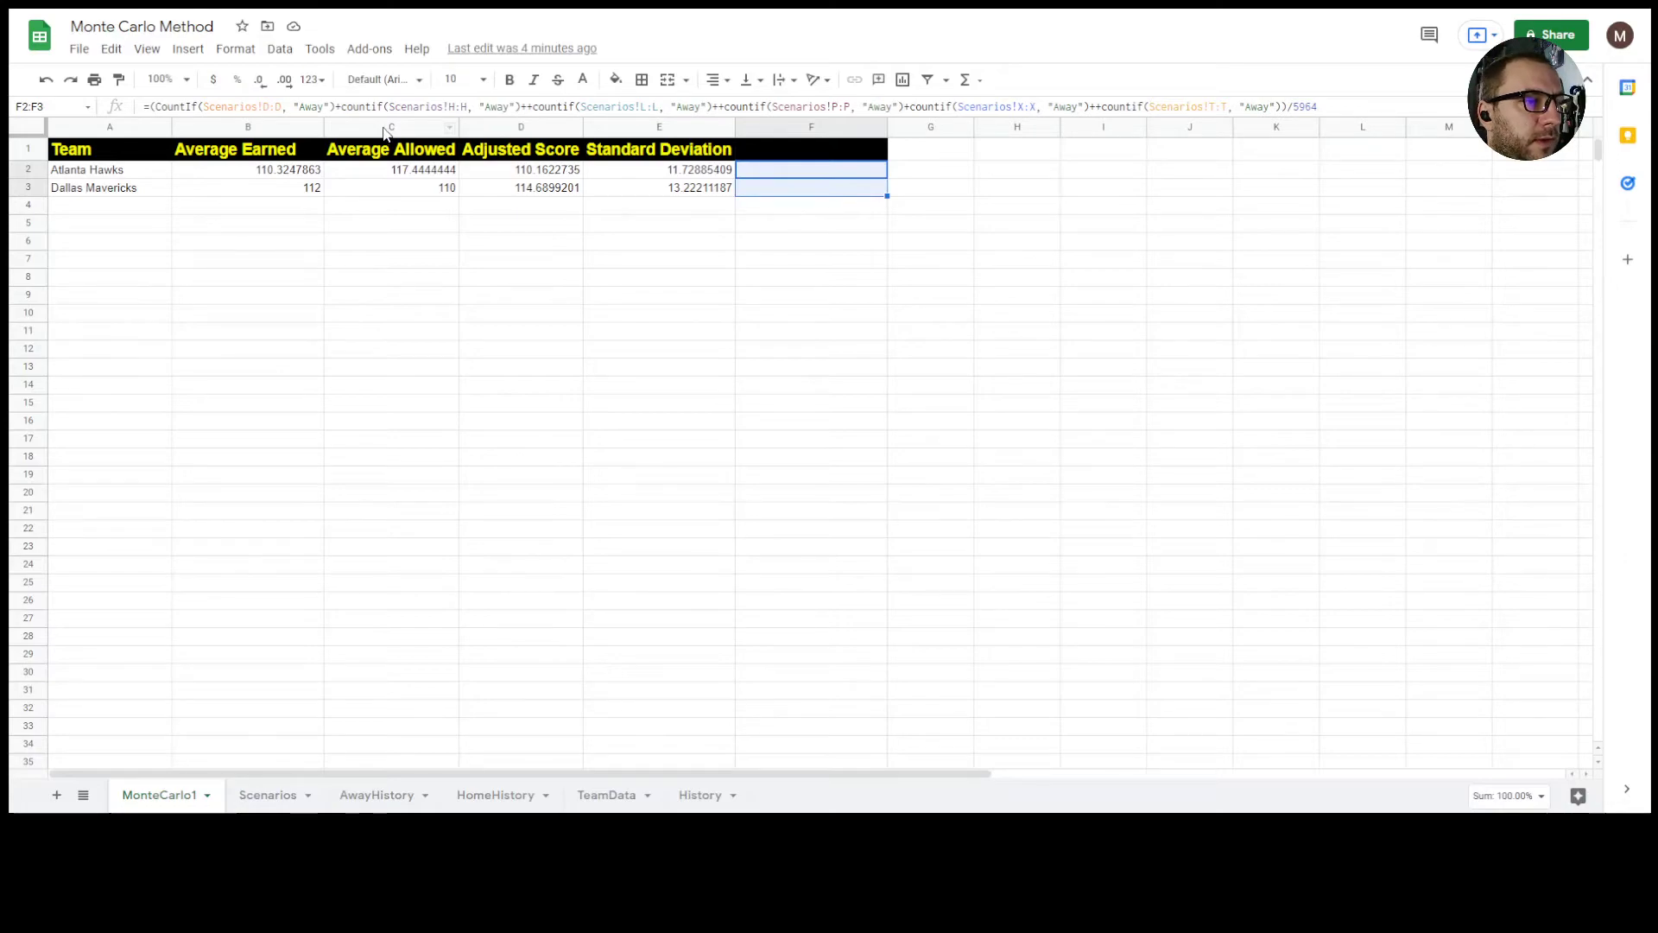
{"action": "left_click", "coordinate": [583, 78]}
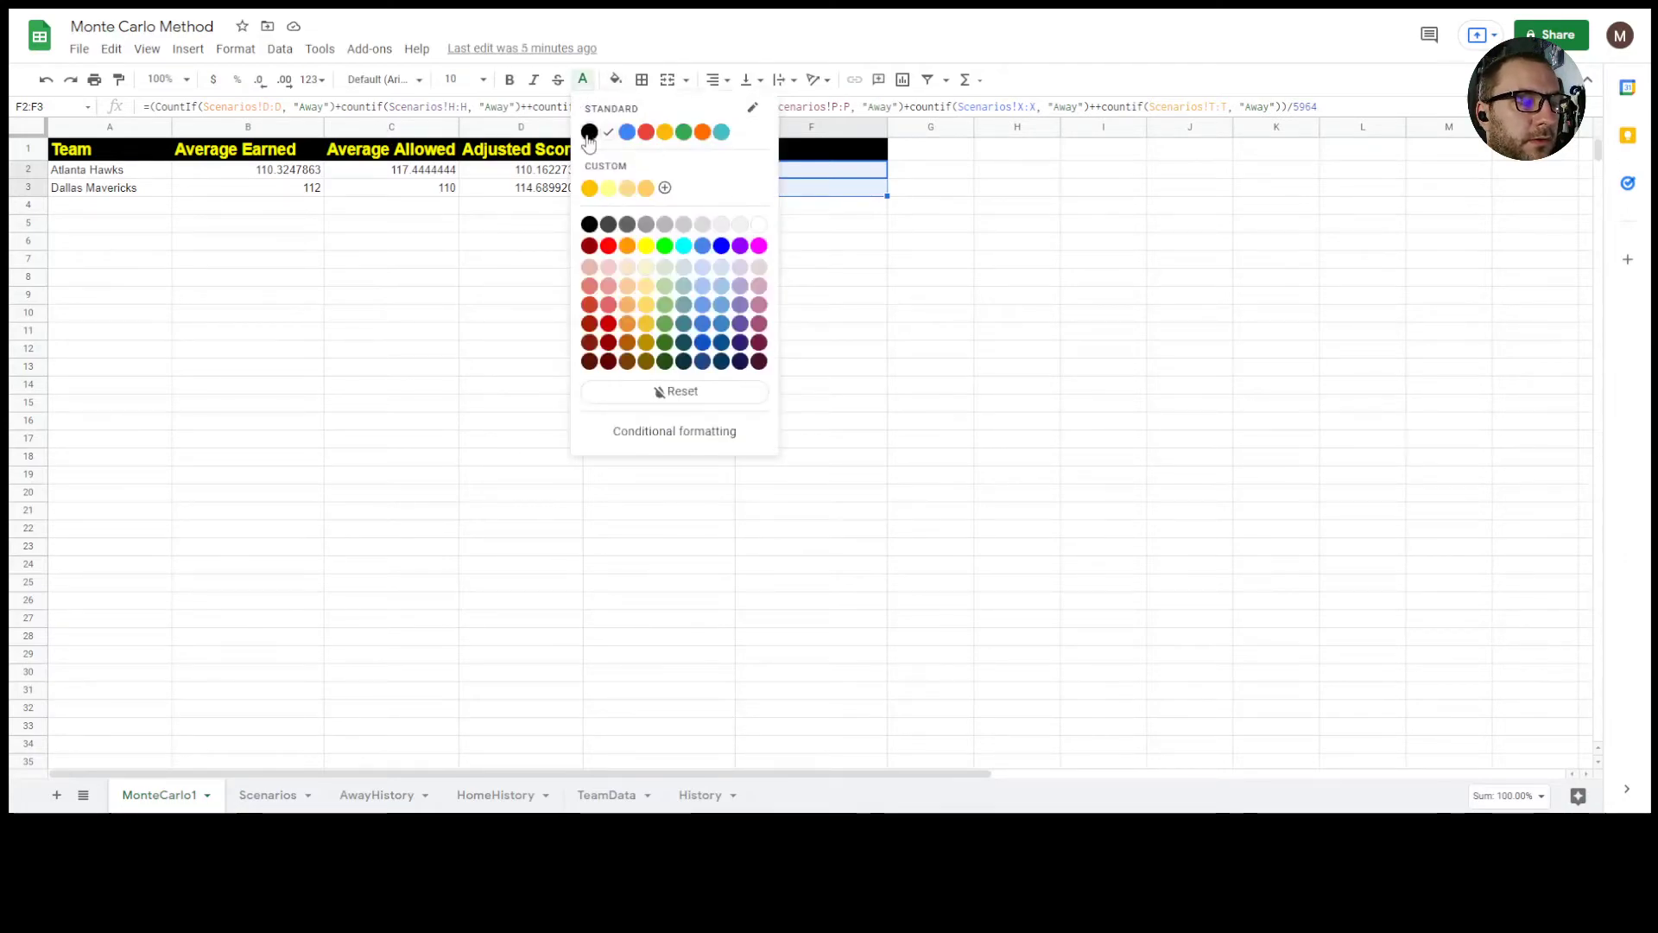
{"action": "left_click", "coordinate": [589, 134]}
{"action": "left_click", "coordinate": [814, 313]}
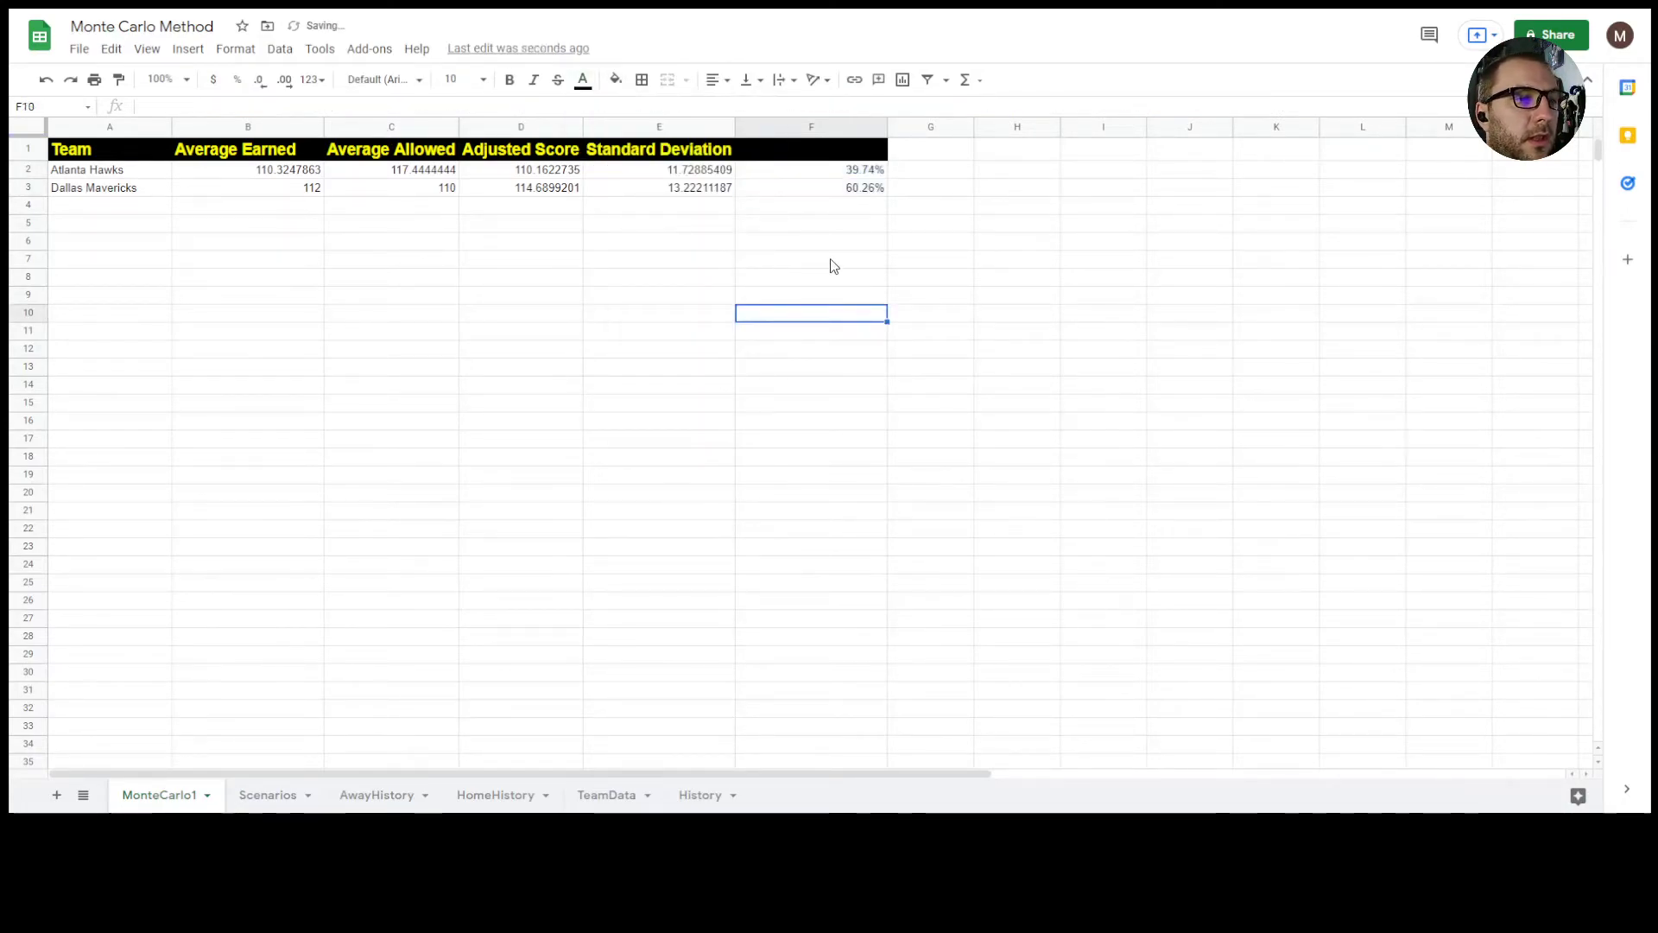
Step: Review the COUNTIF win-chance formulas in F2 for the Hawks and F3 for the Mavericks
{"action": "left_click", "coordinate": [845, 193]}
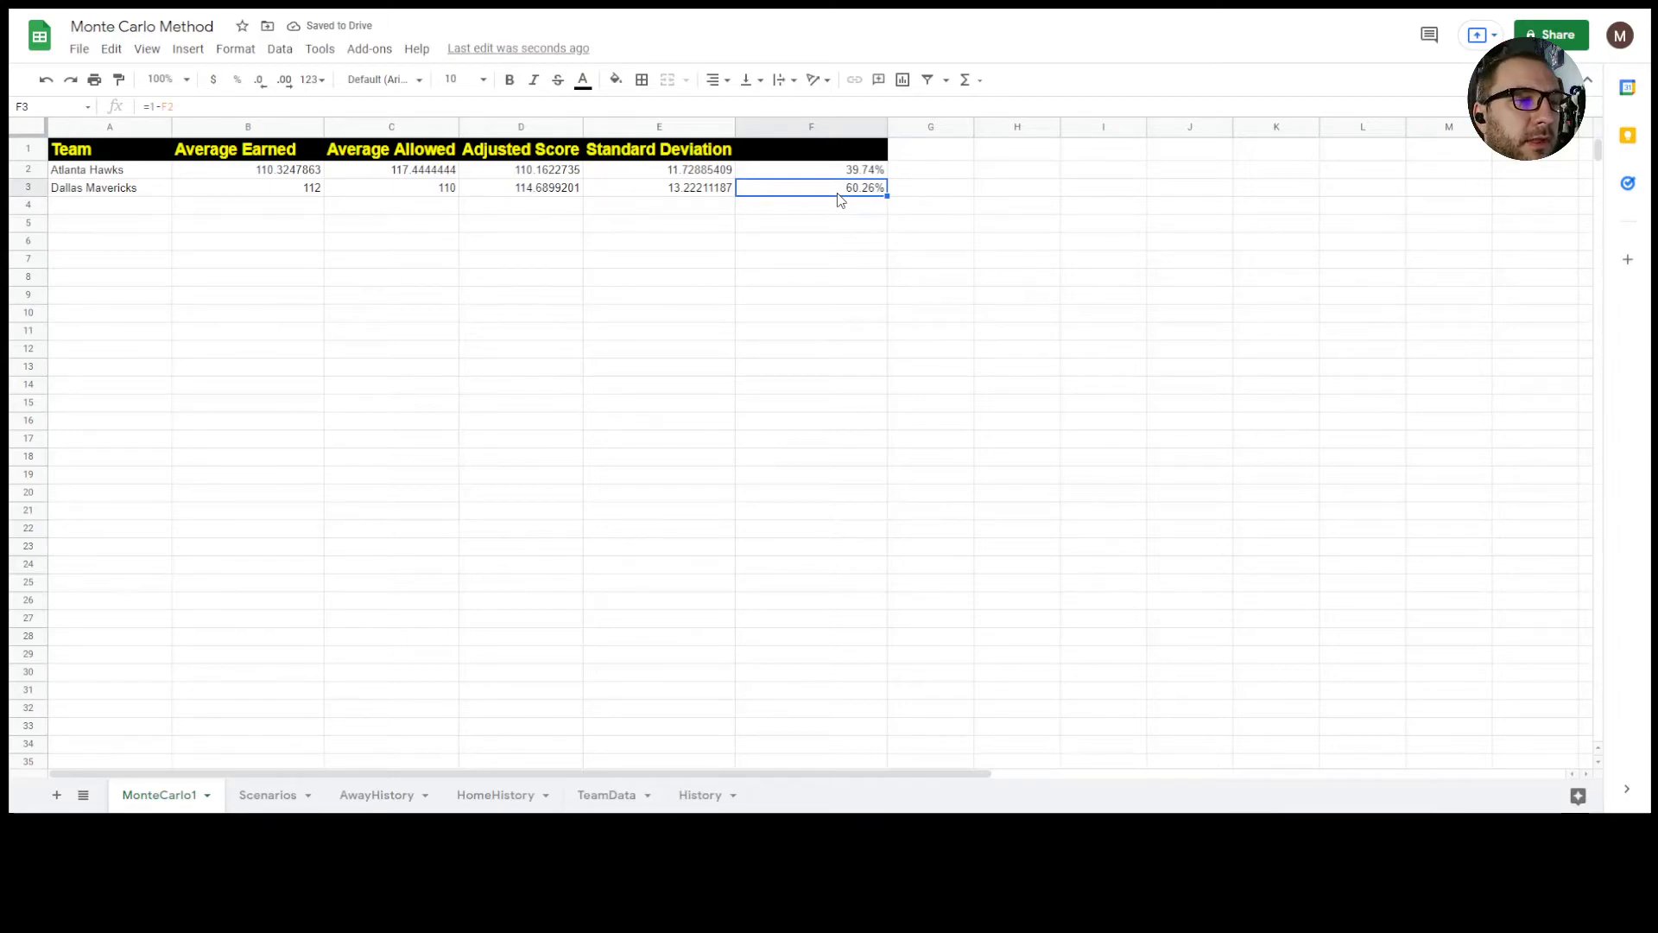
{"action": "left_click", "coordinate": [833, 176]}
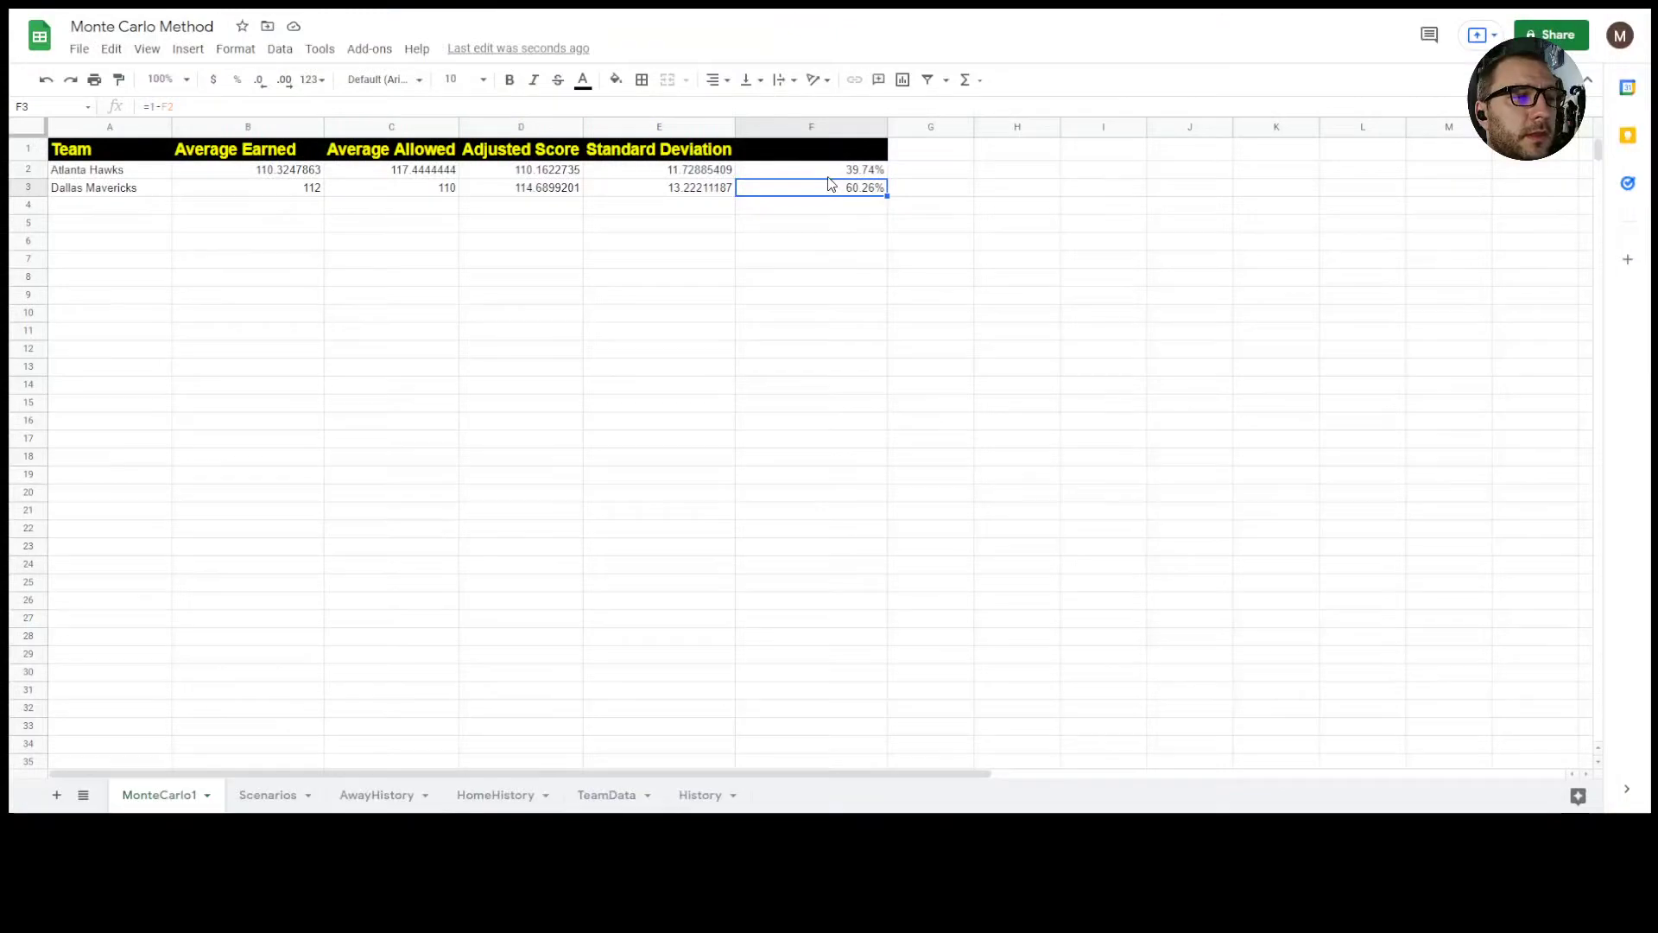
{"action": "left_click", "coordinate": [827, 176]}
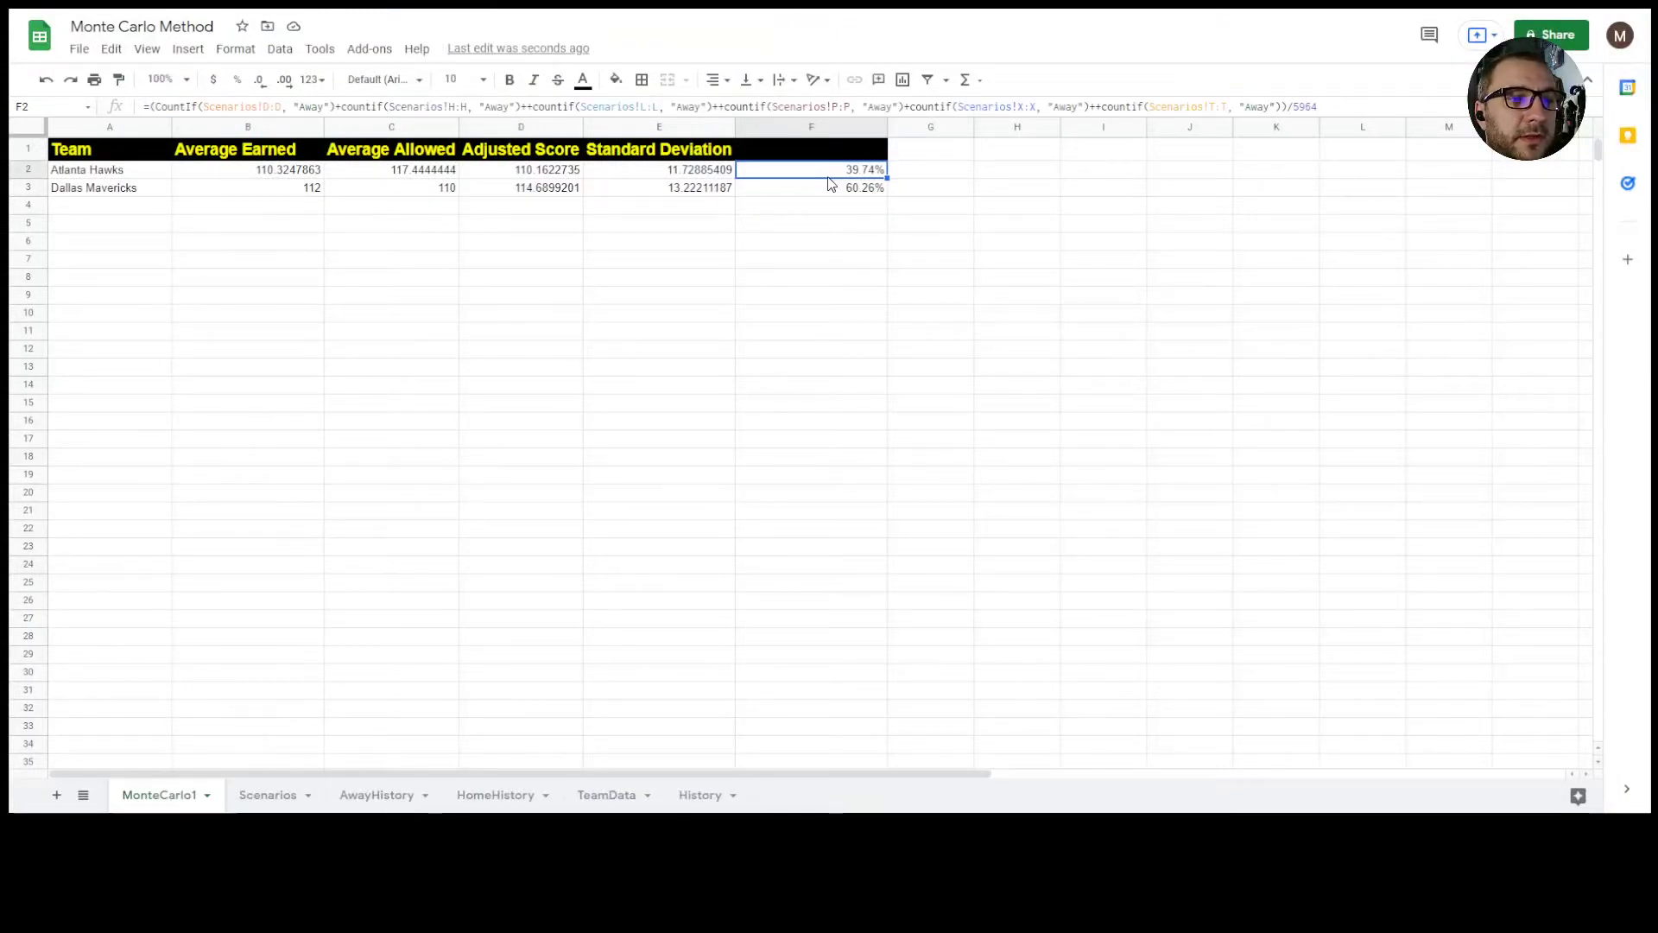
{"action": "key", "text": "Down"}
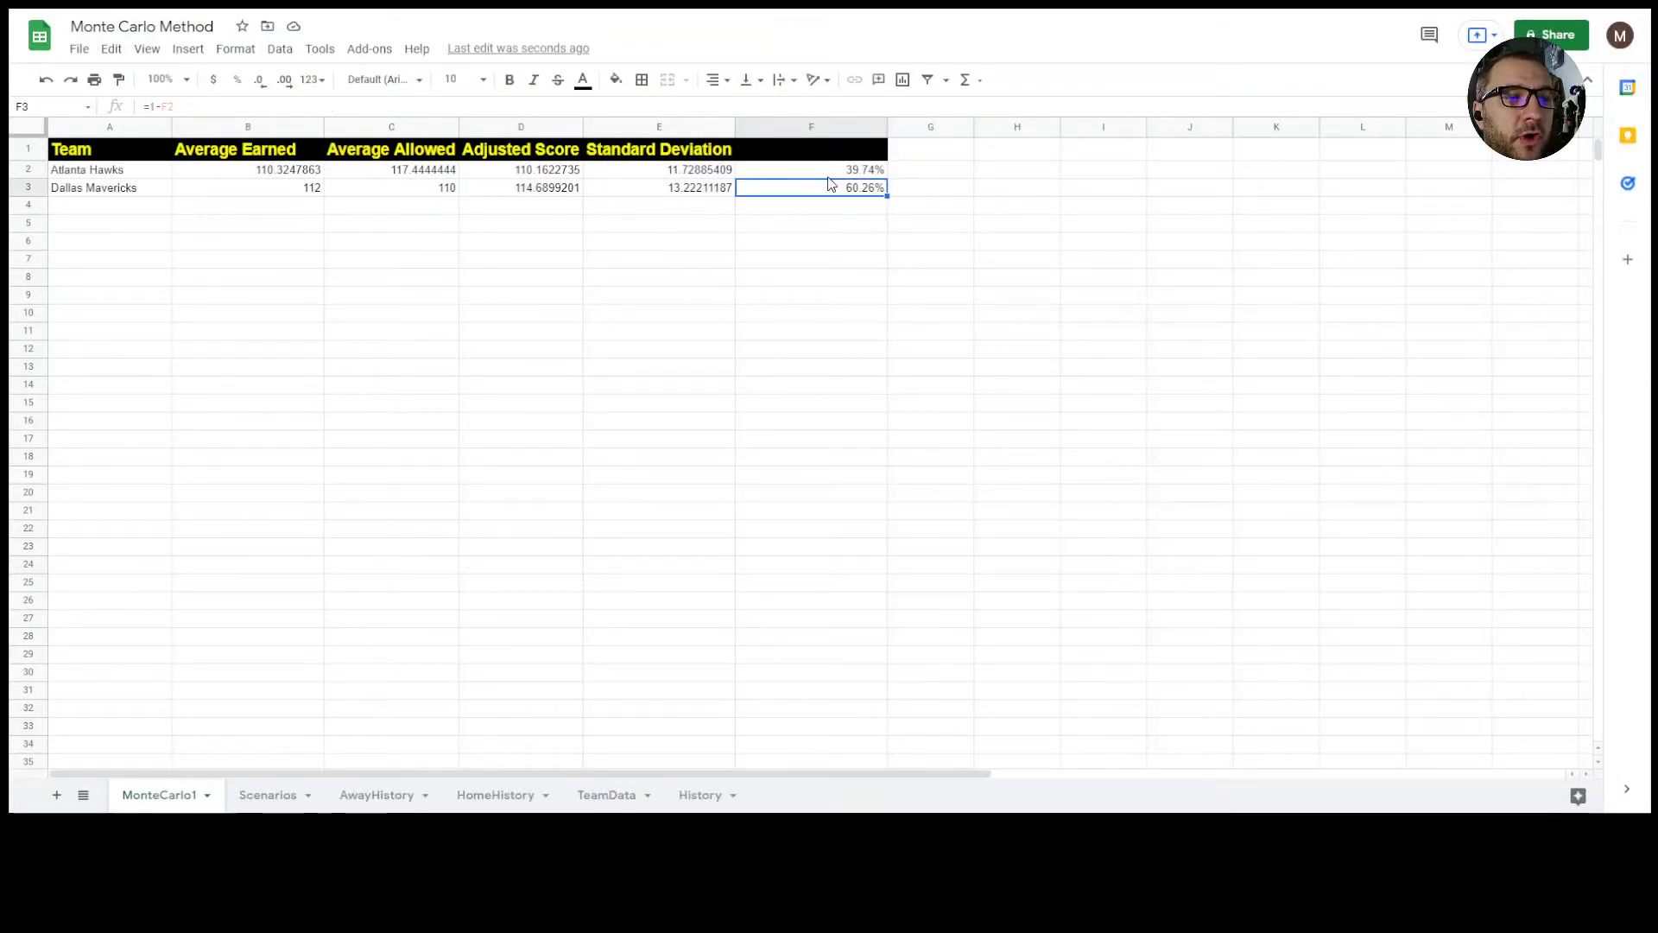
{"action": "key", "text": "Up"}
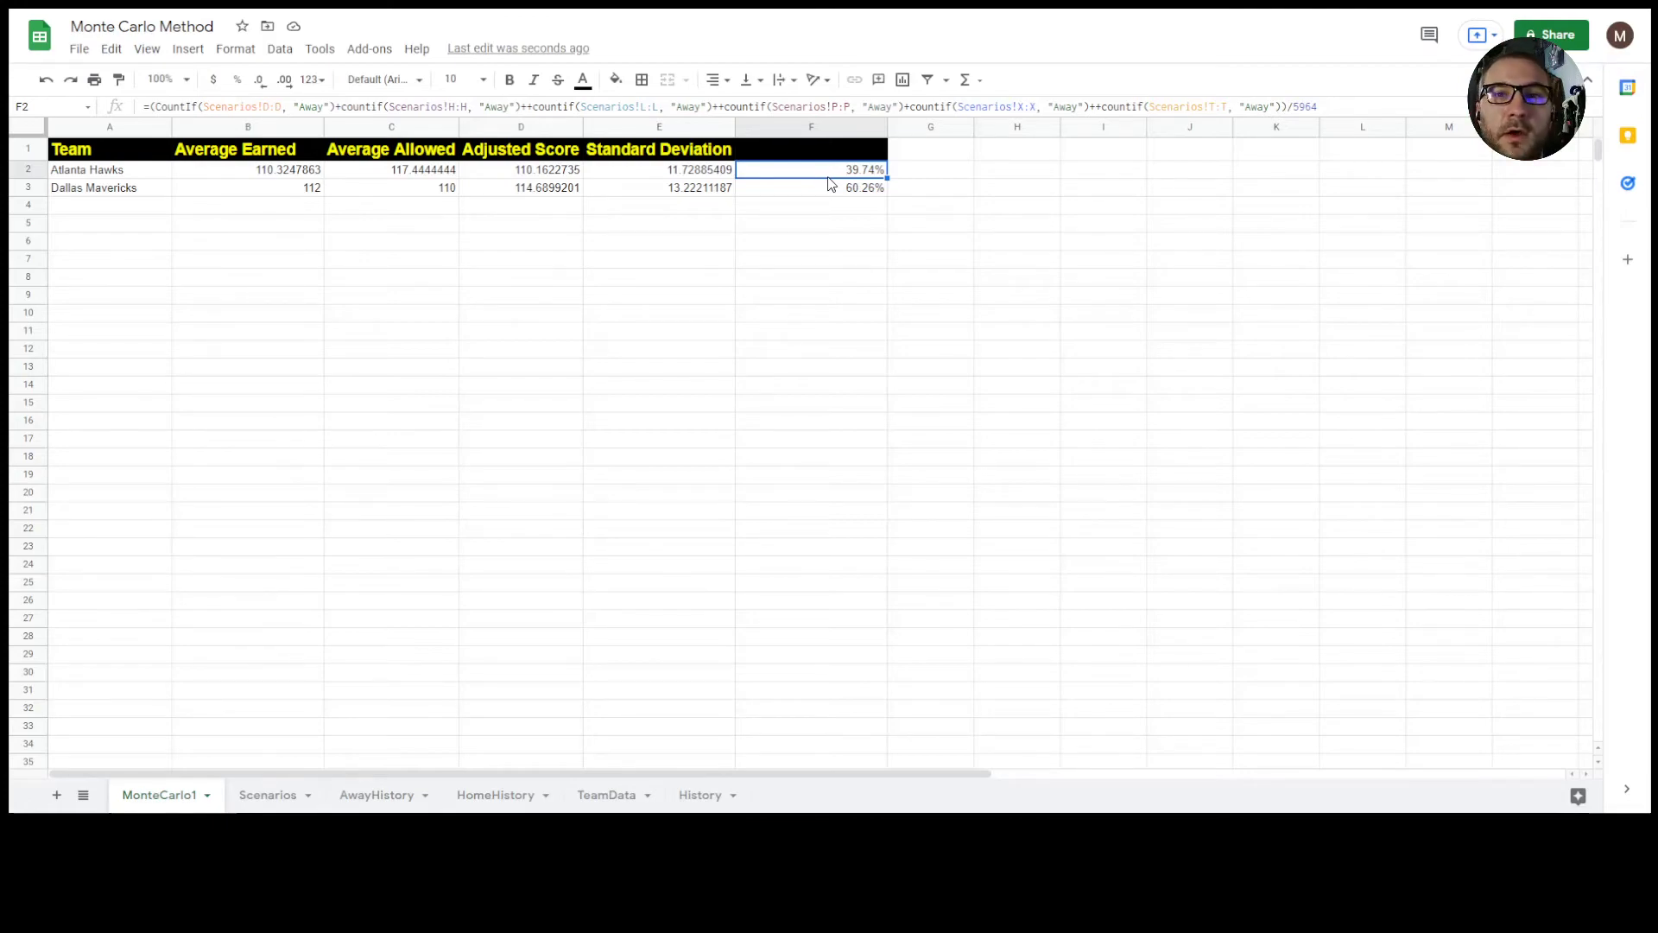
{"action": "left_click", "coordinate": [829, 195]}
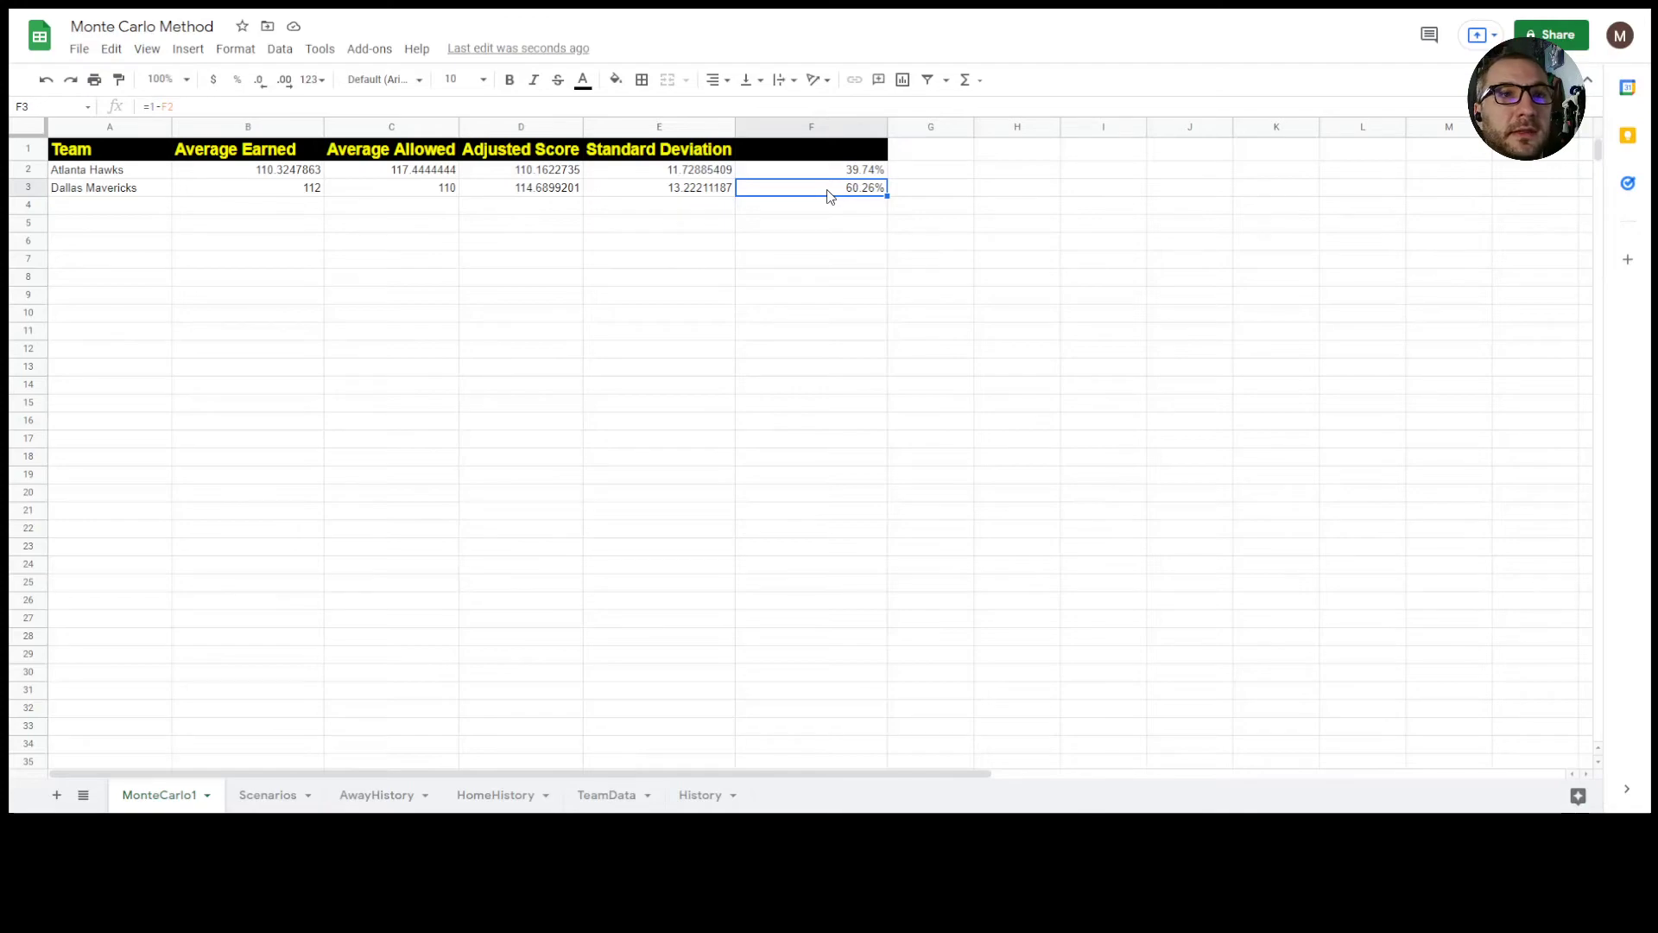
Step: Confirm '% Chance to Win' as the F1 header, giving 39.30% Hawks and 60.70% Mavericks
{"action": "left_click", "coordinate": [901, 177]}
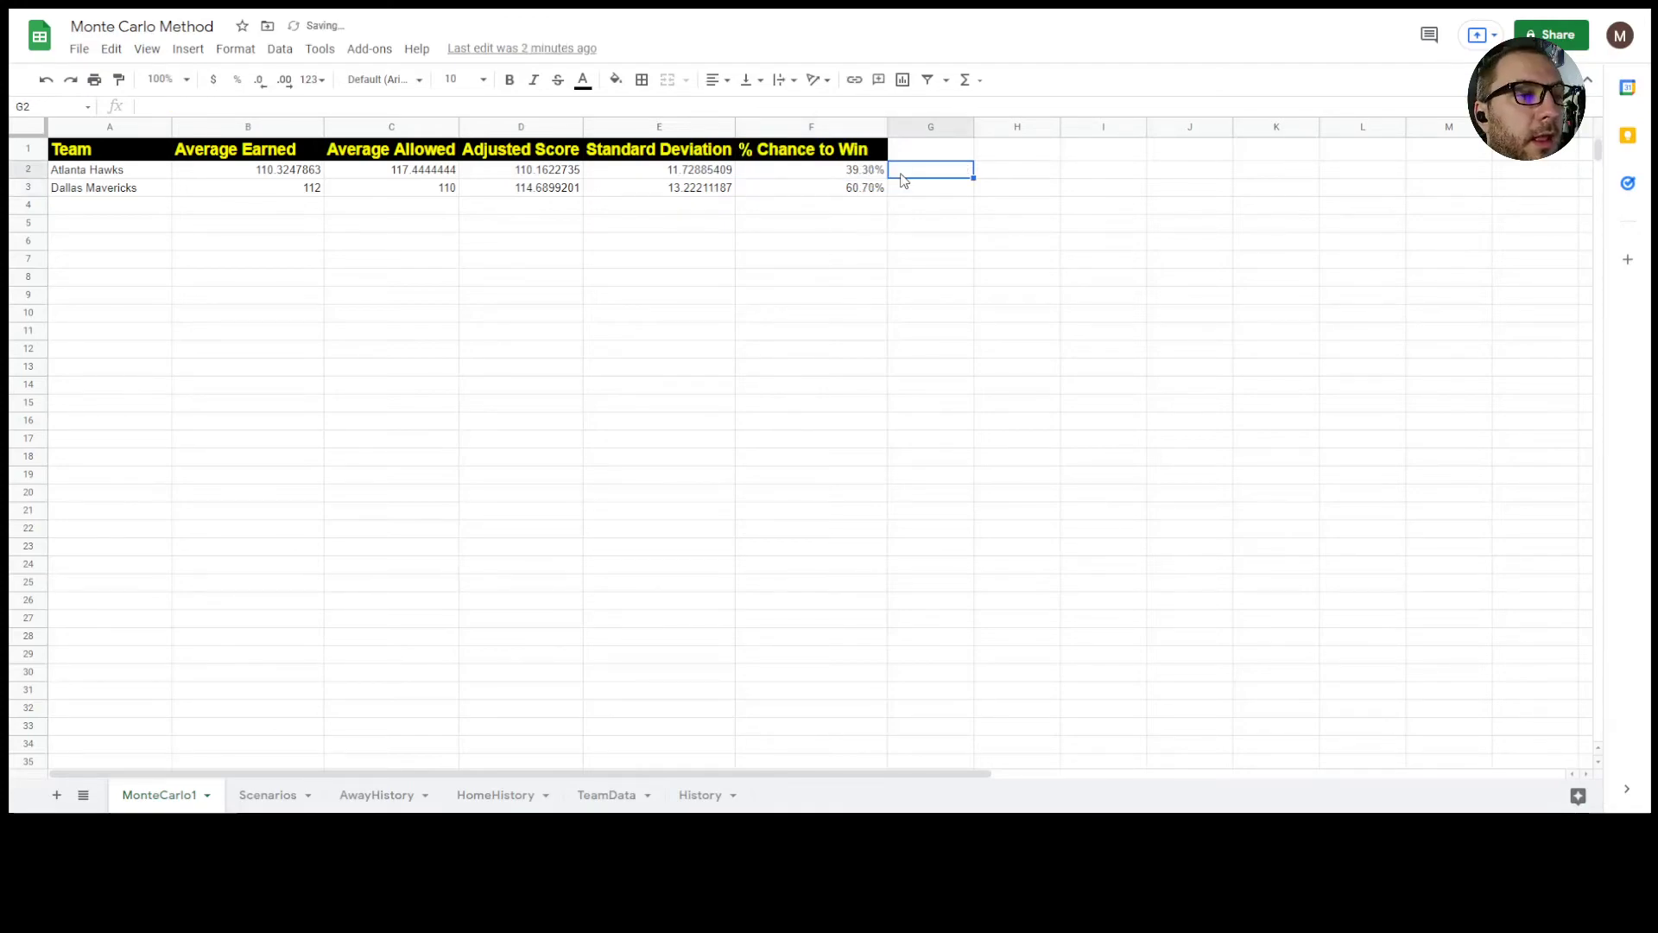